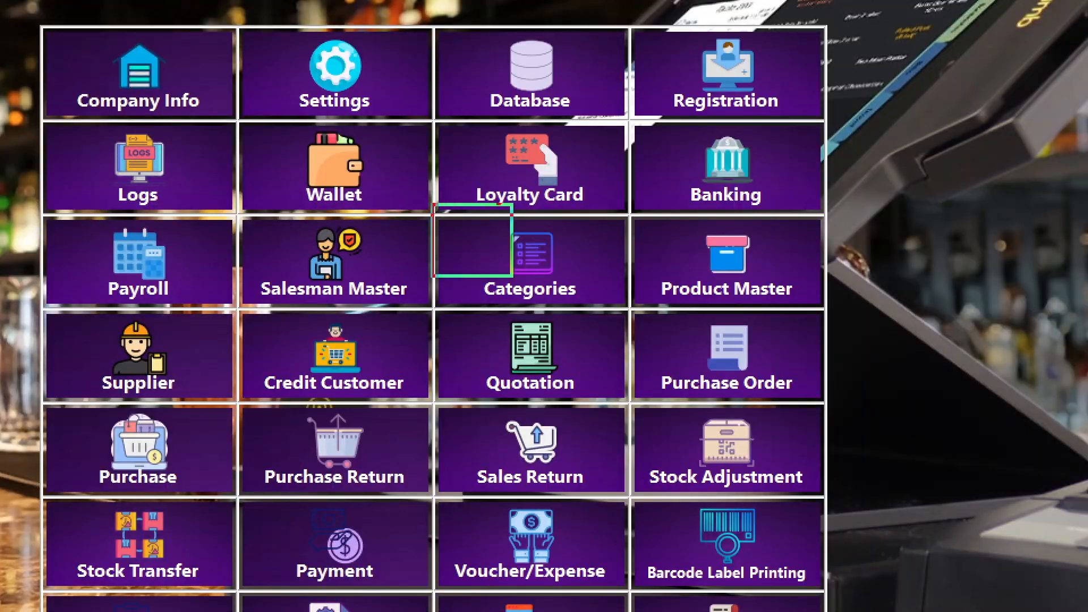
Start a new entry in the category list and name it FAST FOOD
{"action": "left_click", "coordinate": [522, 260]}
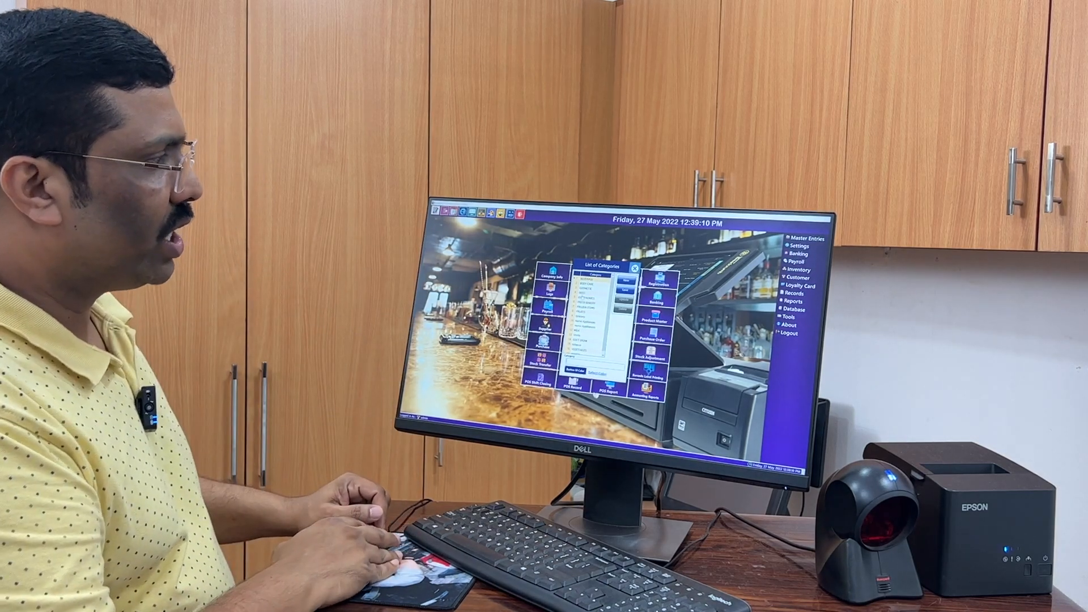
{"action": "left_click", "coordinate": [587, 288]}
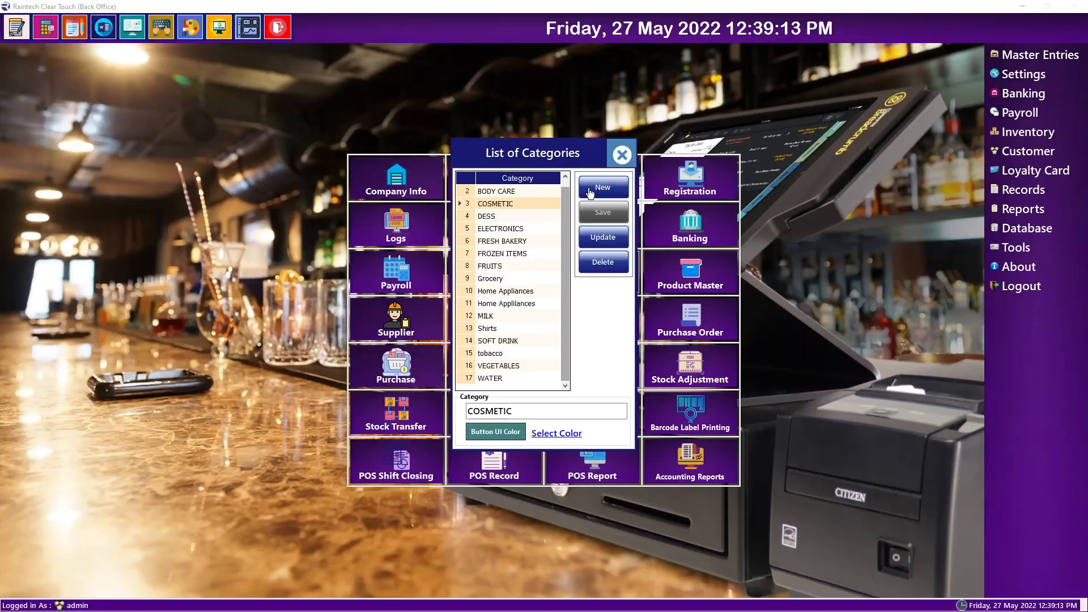
{"action": "left_click", "coordinate": [589, 191]}
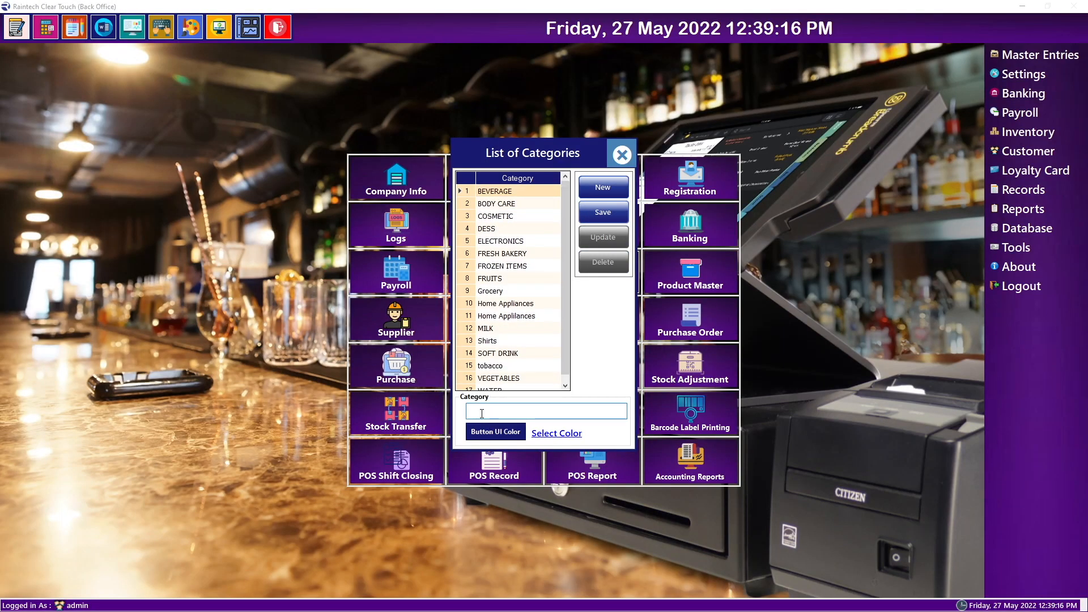
{"action": "type", "text": "food"}
{"action": "key", "text": "BackSpace"}
{"action": "key", "text": "BackSpace"}
{"action": "key", "text": "BackSpace"}
{"action": "key", "text": "BackSpace"}
{"action": "type", "text": "F"}
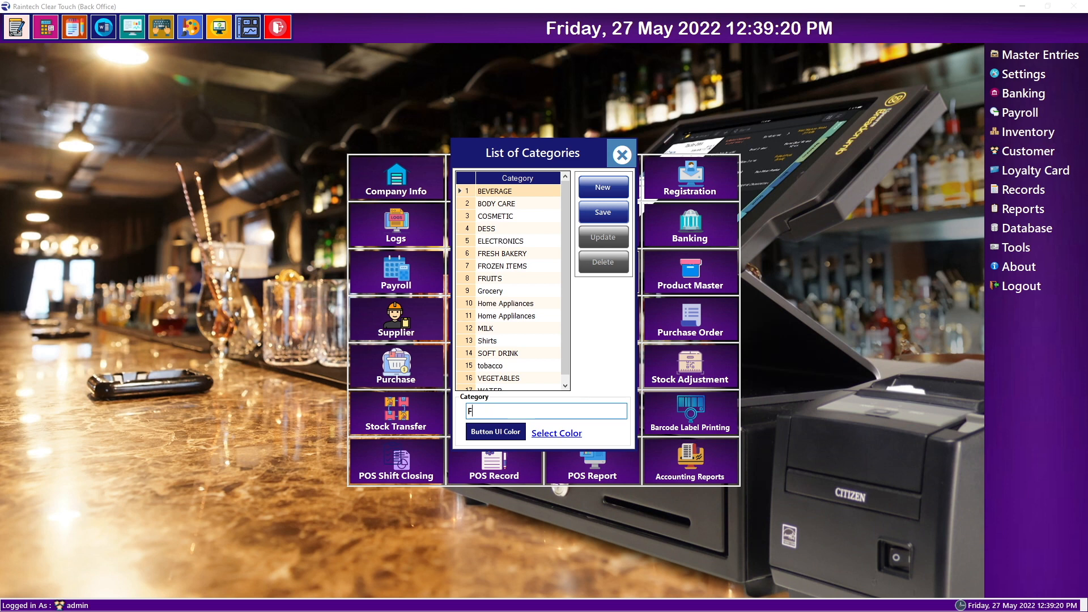
{"action": "type", "text": "AST FOOD"}
Give the FAST FOOD category a dark teal button color, then save it and close the category list
{"action": "left_click", "coordinate": [548, 434]}
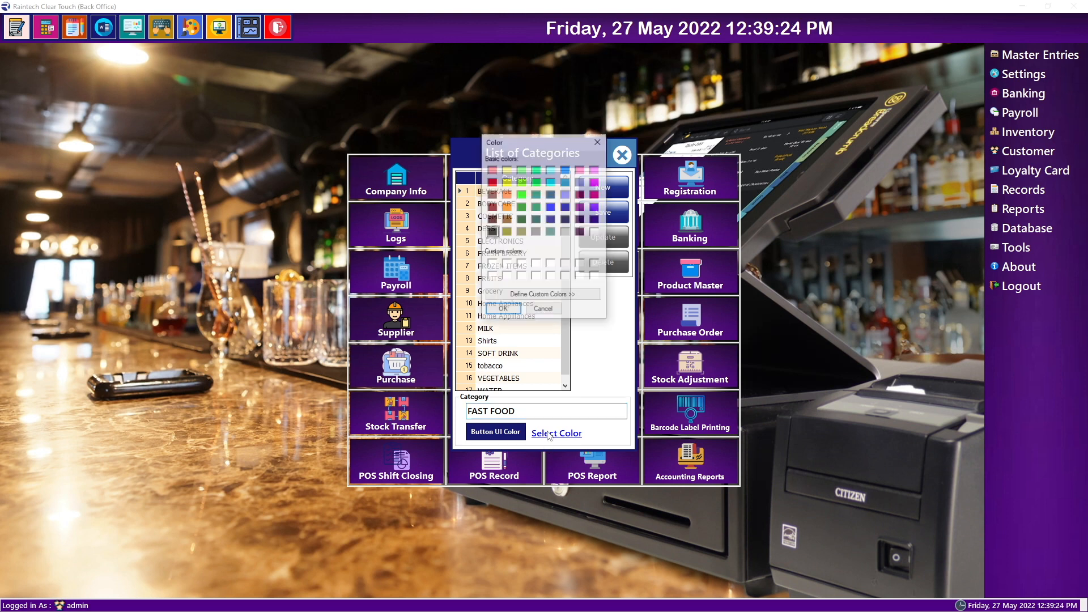
{"action": "left_click", "coordinate": [537, 220]}
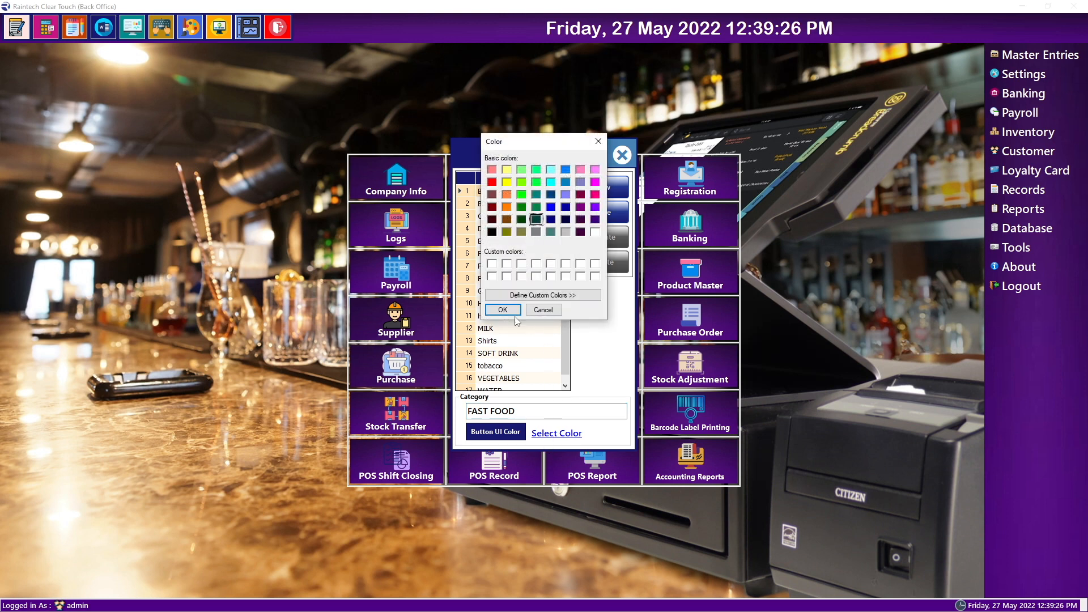
{"action": "left_click", "coordinate": [513, 313]}
{"action": "left_click", "coordinate": [603, 216]}
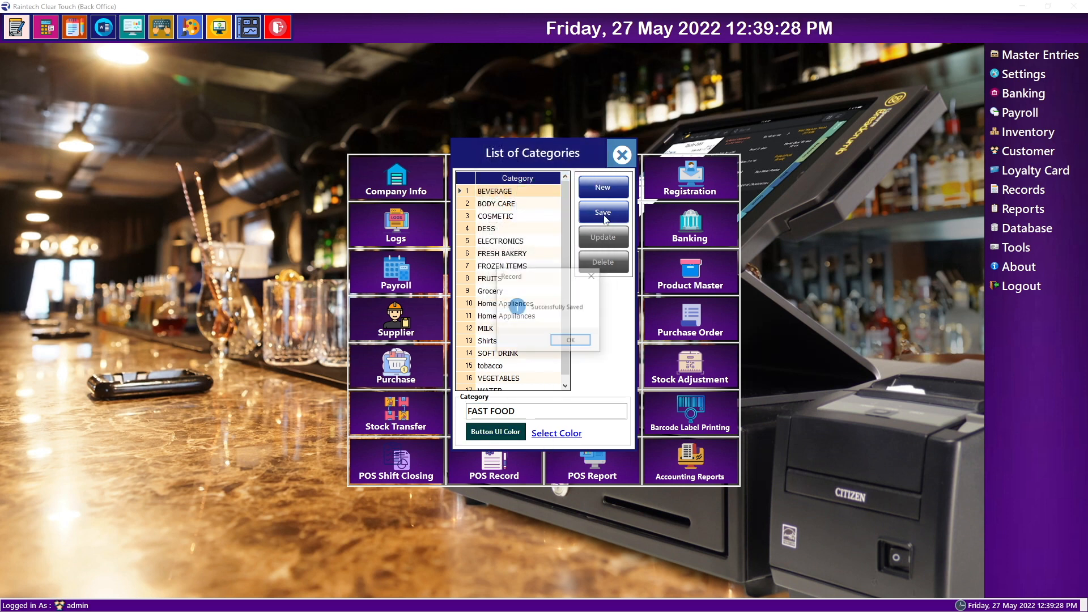
{"action": "left_click", "coordinate": [572, 340]}
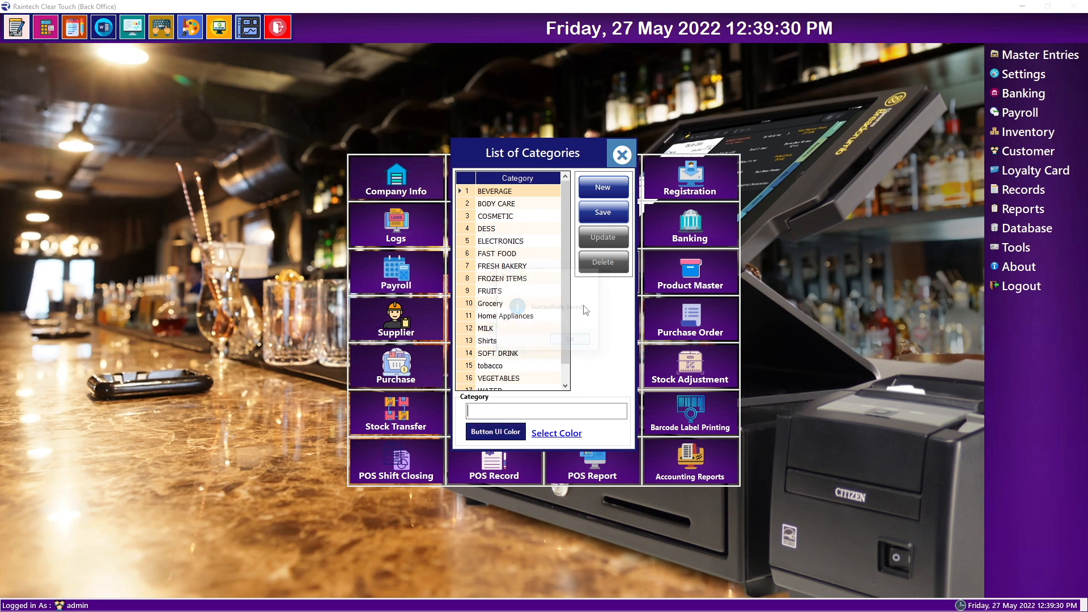
{"action": "left_click", "coordinate": [623, 156]}
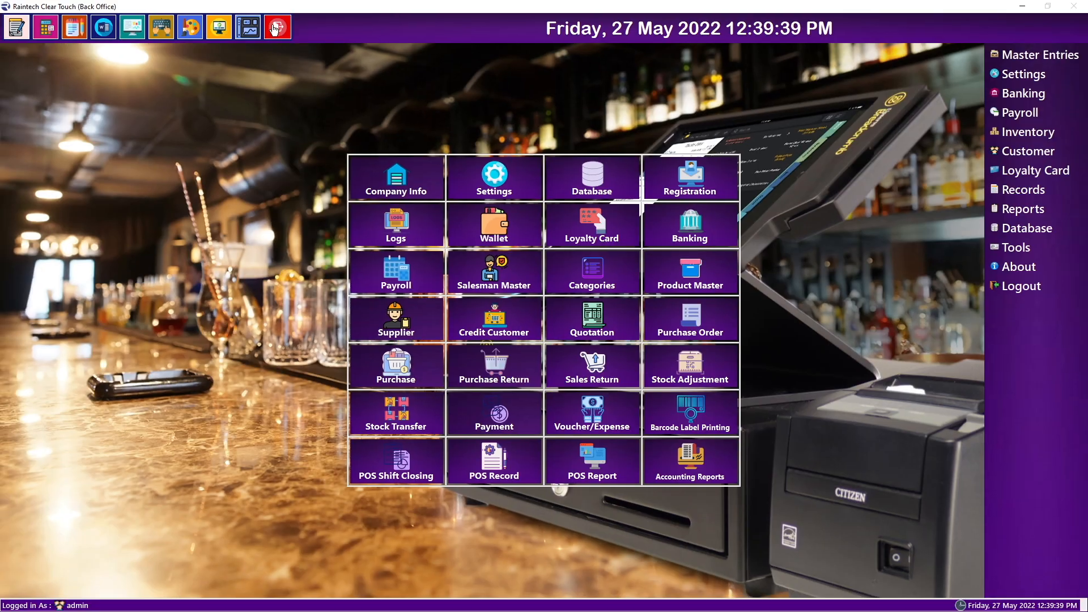
Log out of the back office and sign in to the POS sales screen with the cashier PIN
{"action": "left_click", "coordinate": [271, 53]}
{"action": "left_click", "coordinate": [518, 341]}
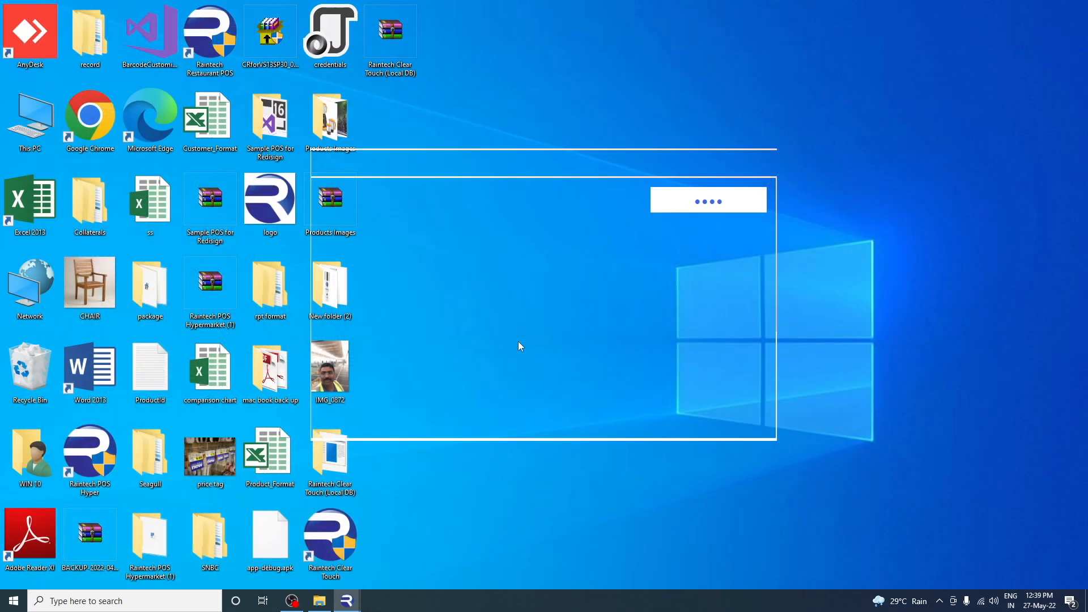
{"action": "left_click", "coordinate": [608, 236]}
{"action": "left_click", "coordinate": [672, 237]}
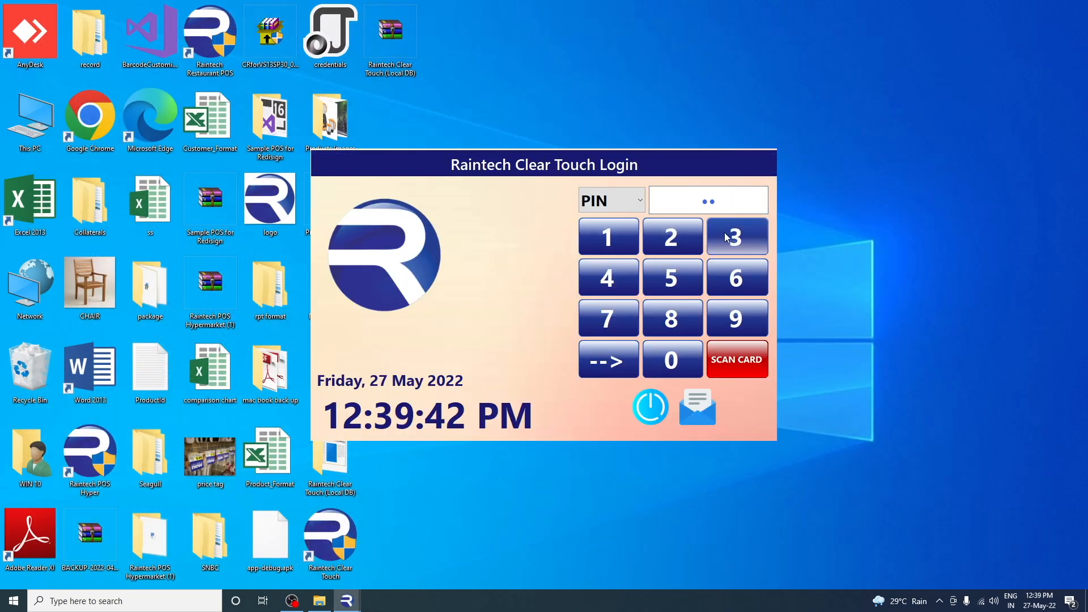
{"action": "left_click", "coordinate": [726, 237]}
{"action": "left_click", "coordinate": [602, 277]}
{"action": "left_click", "coordinate": [655, 221]}
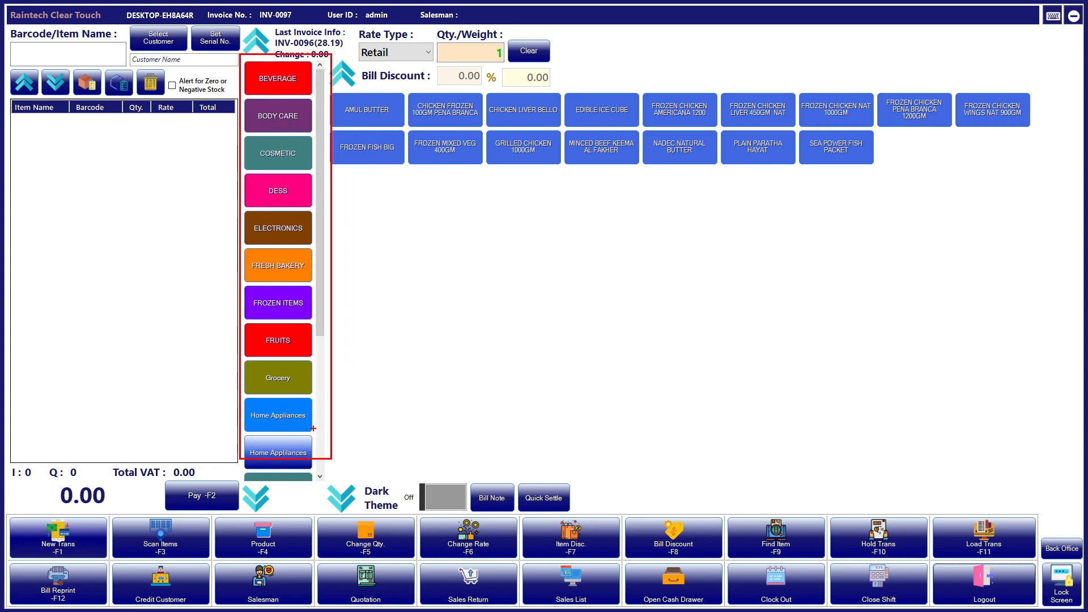
Look through the products under the BEVERAGE, BODY CARE, DESS, ELECTRONICS and FROZEN ITEMS categories
{"action": "left_click", "coordinate": [276, 92]}
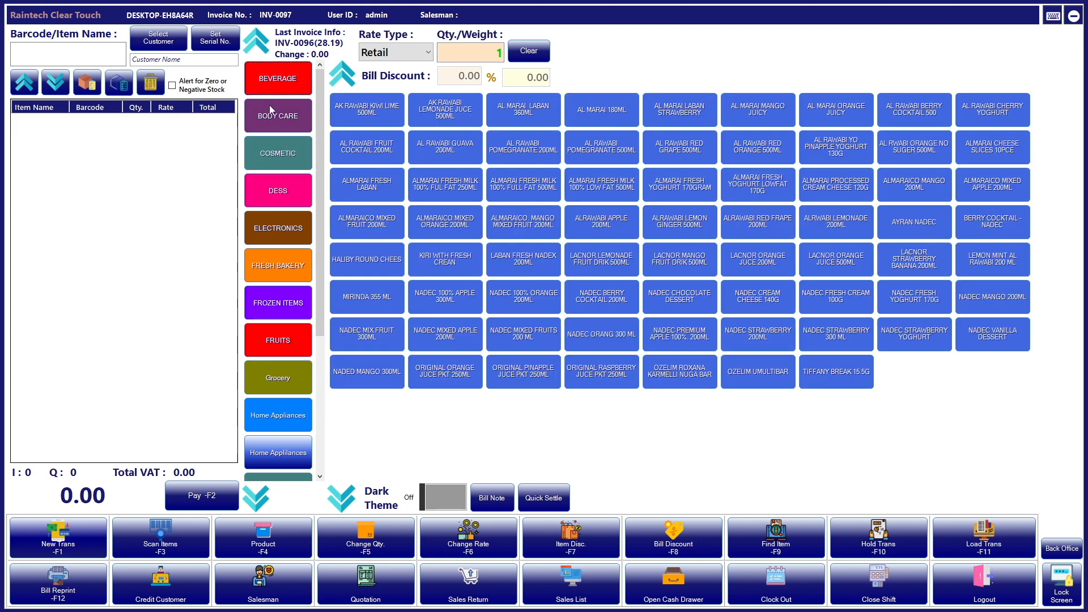
{"action": "left_click", "coordinate": [280, 120]}
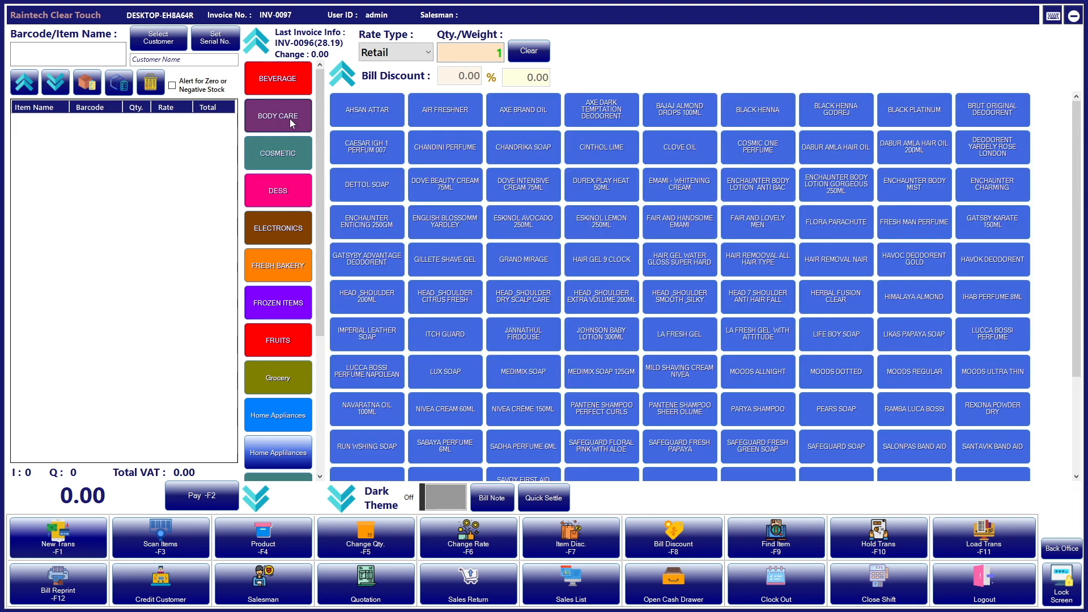
{"action": "left_click", "coordinate": [276, 192]}
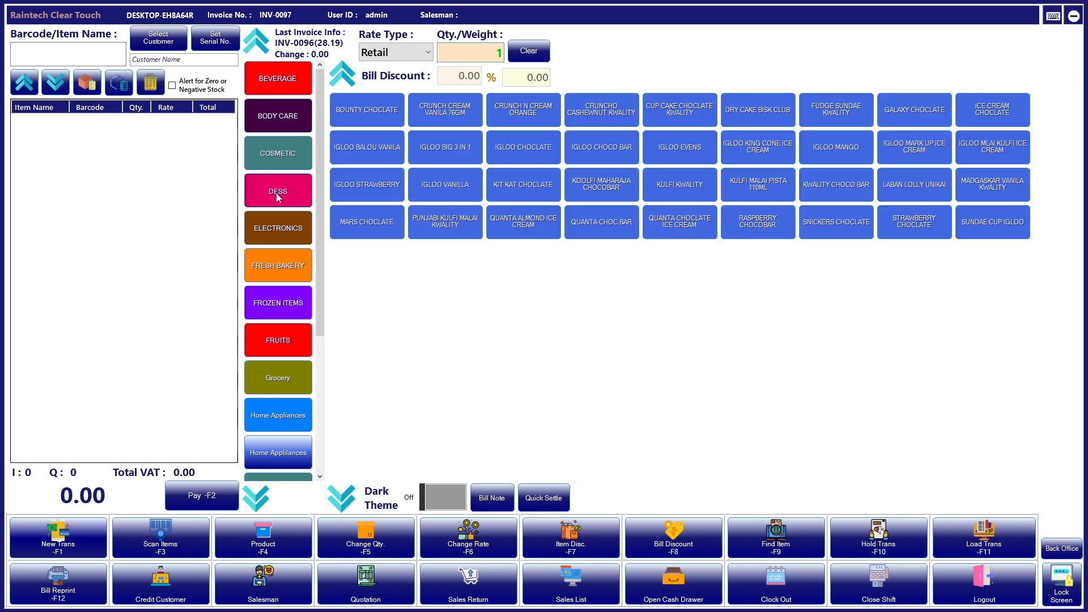
{"action": "left_click", "coordinate": [280, 226]}
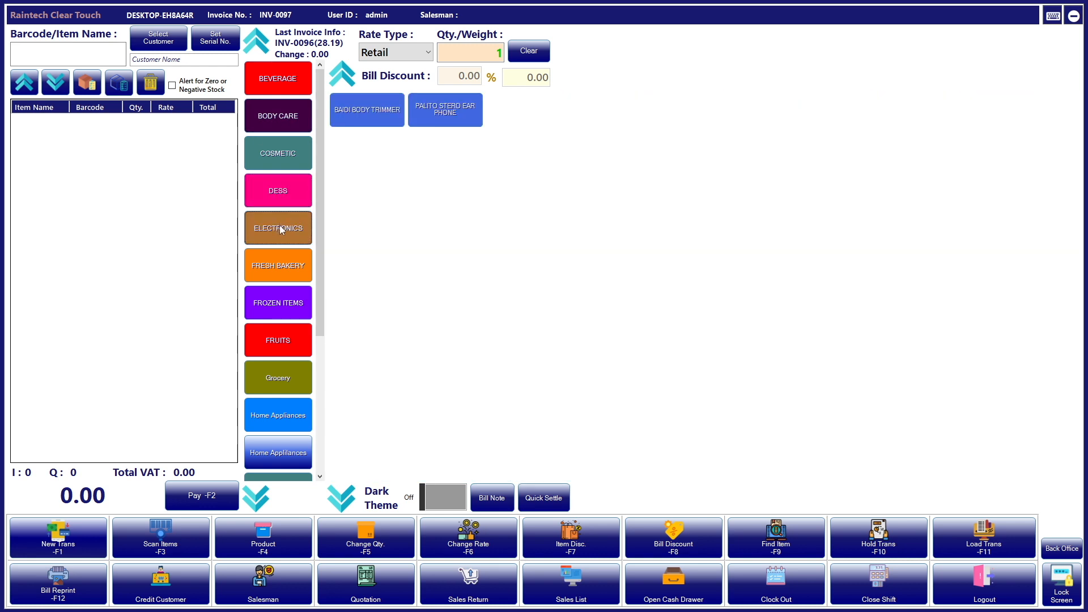
{"action": "left_click", "coordinate": [272, 299]}
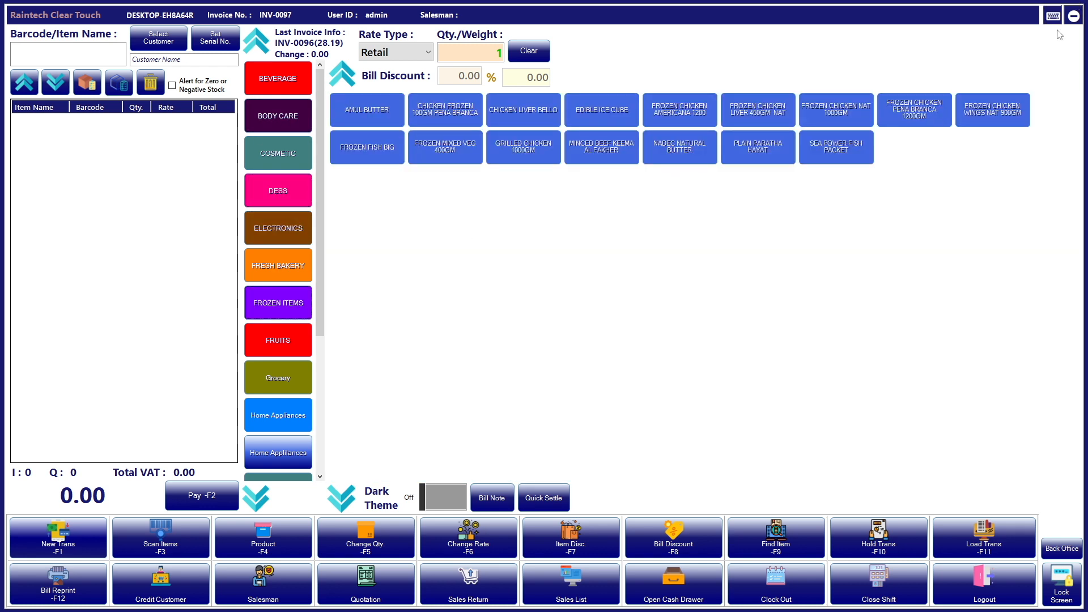
Log out of the POS sales screen and sign back in to the back office with its PIN
{"action": "left_click", "coordinate": [987, 587]}
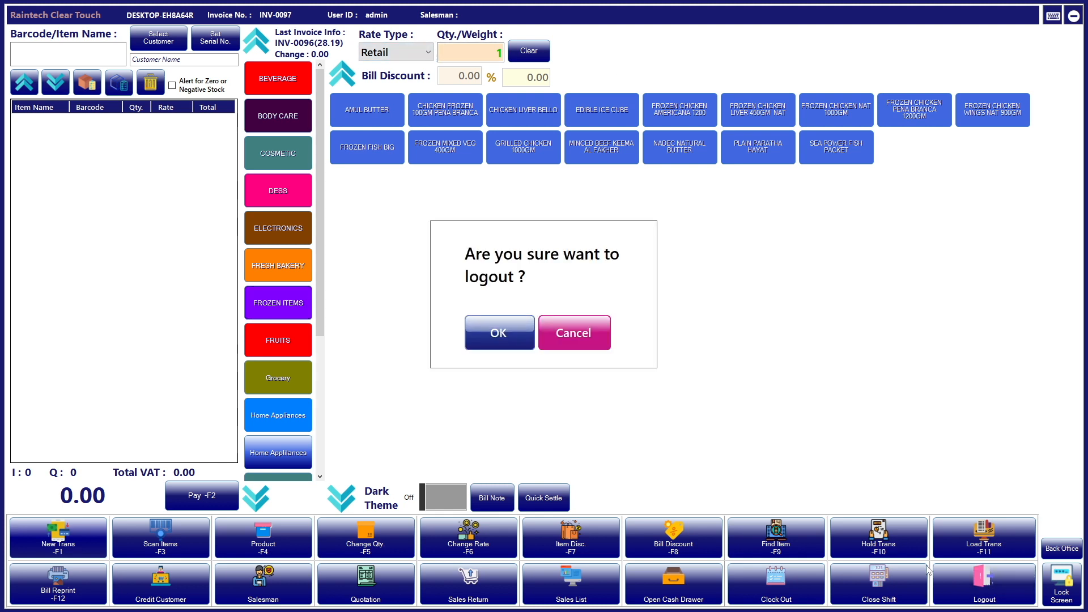
{"action": "left_click", "coordinate": [498, 331]}
{"action": "left_click", "coordinate": [633, 241]}
{"action": "left_click", "coordinate": [677, 238]}
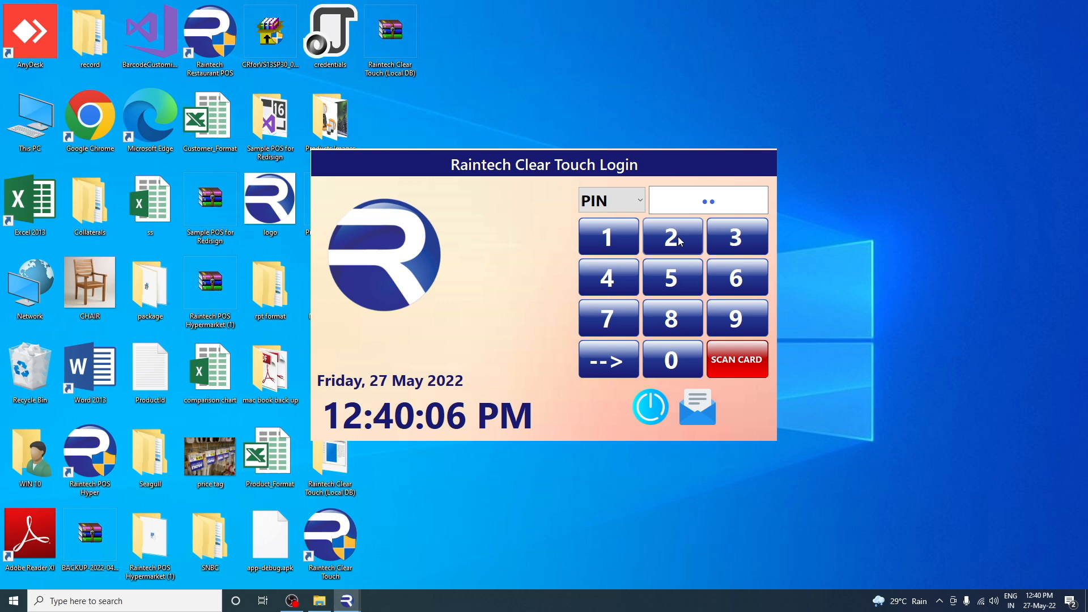
{"action": "left_click", "coordinate": [731, 238]}
{"action": "left_click", "coordinate": [426, 236]}
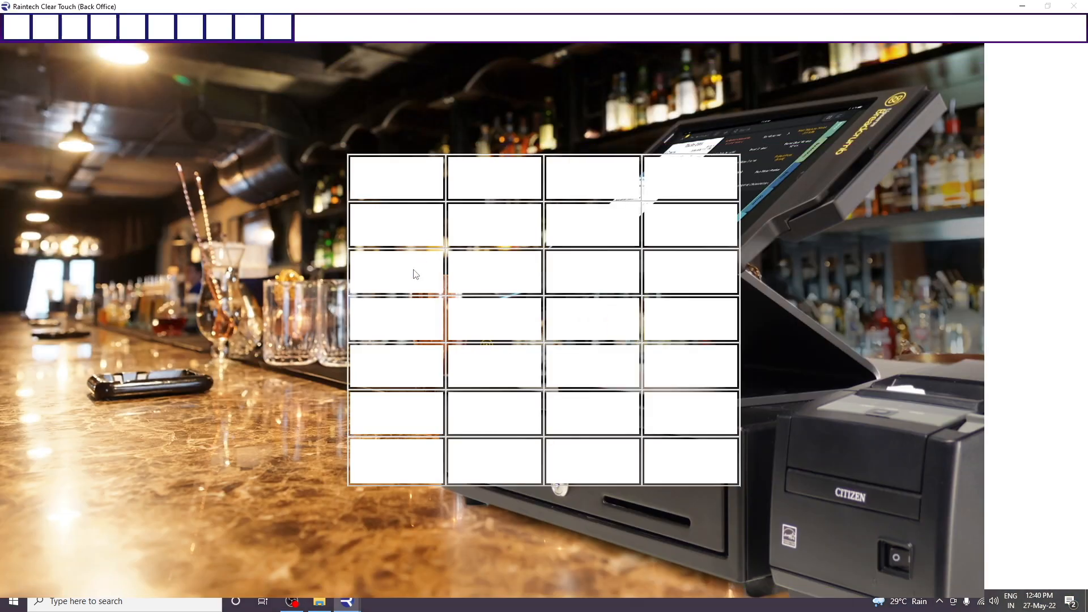
Check the category list, and in Product Master enter SUGAR INDIA as the new product's name
{"action": "left_click", "coordinate": [579, 283]}
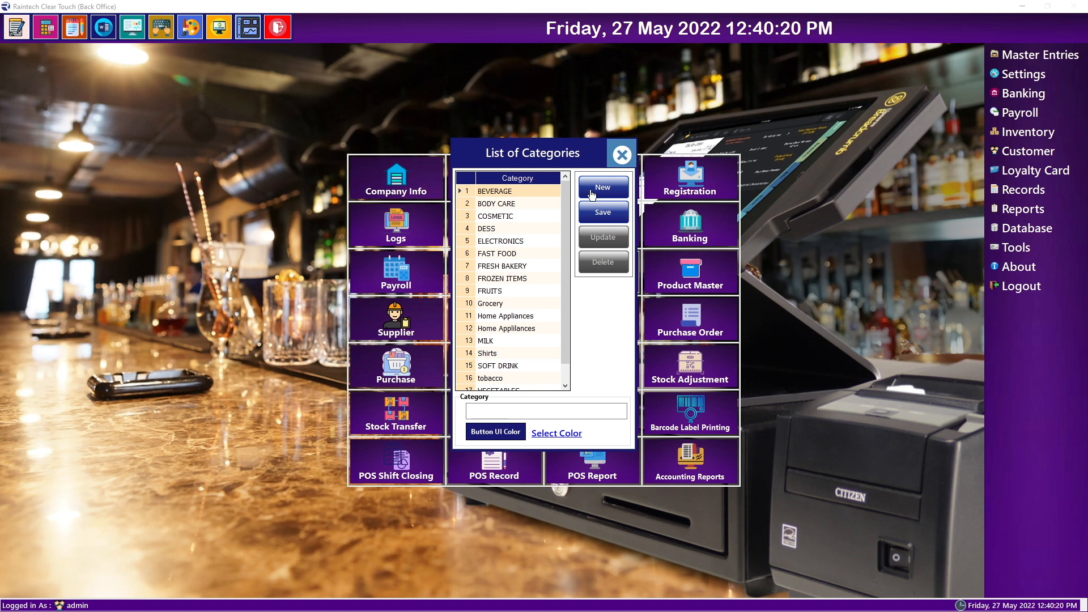
{"action": "left_click", "coordinate": [622, 155]}
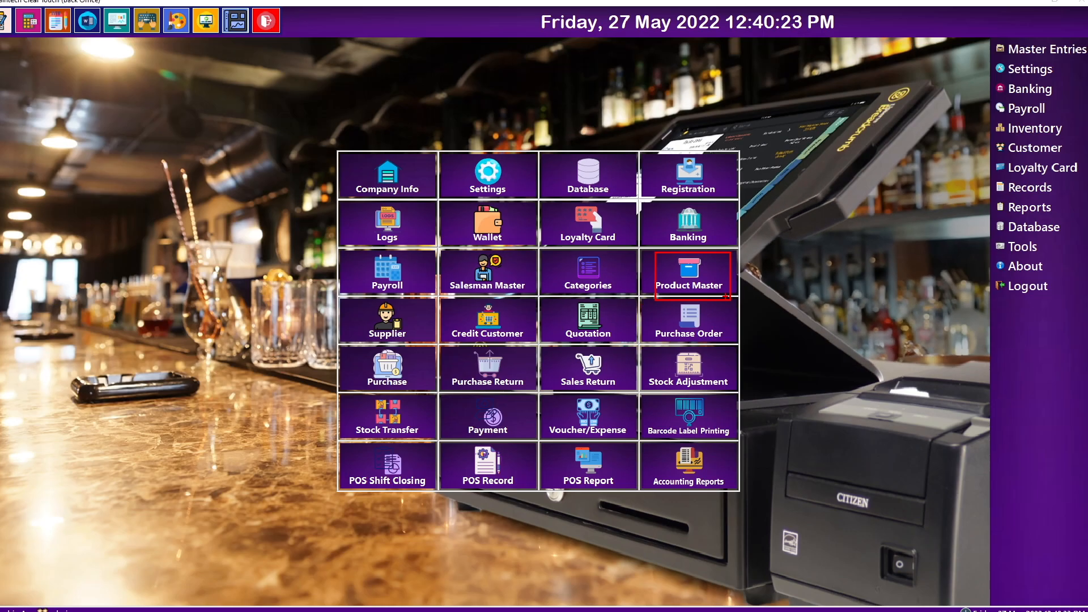
{"action": "left_click", "coordinate": [661, 285]}
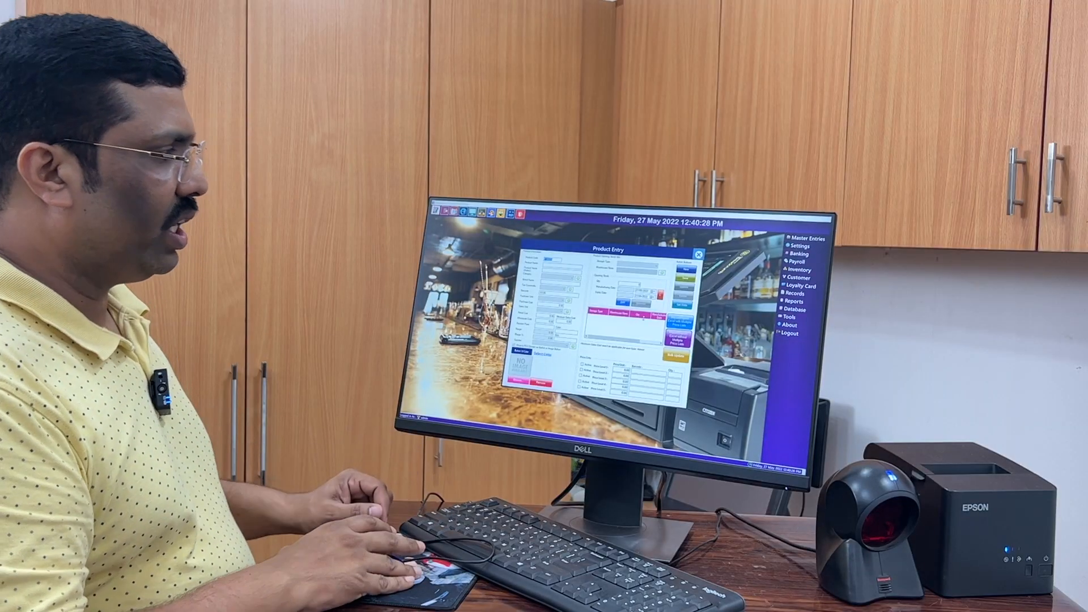
{"action": "left_click", "coordinate": [552, 265]}
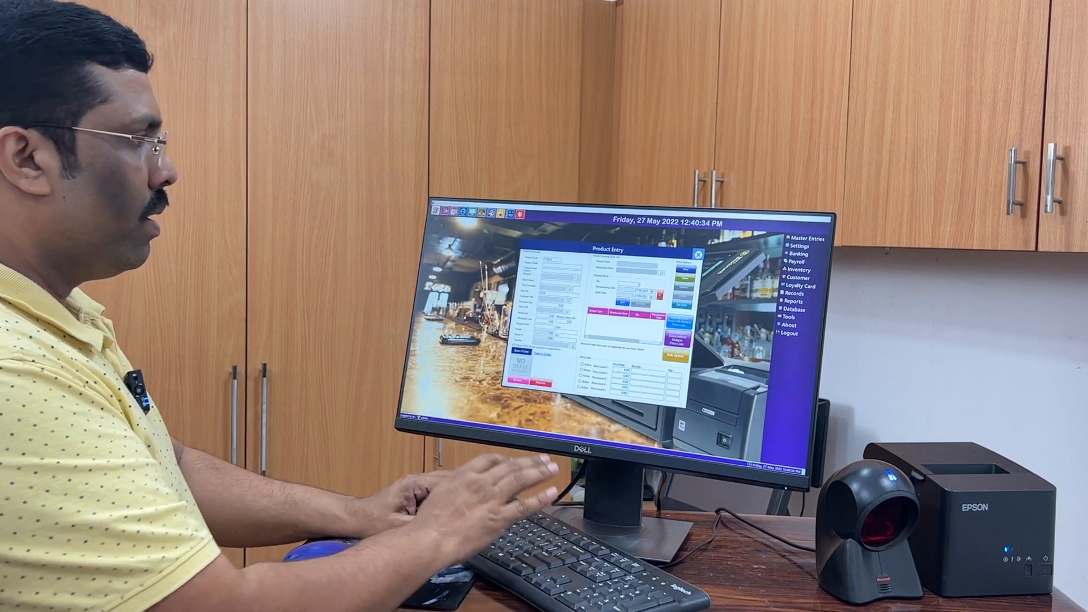
{"action": "type", "text": "Coc"}
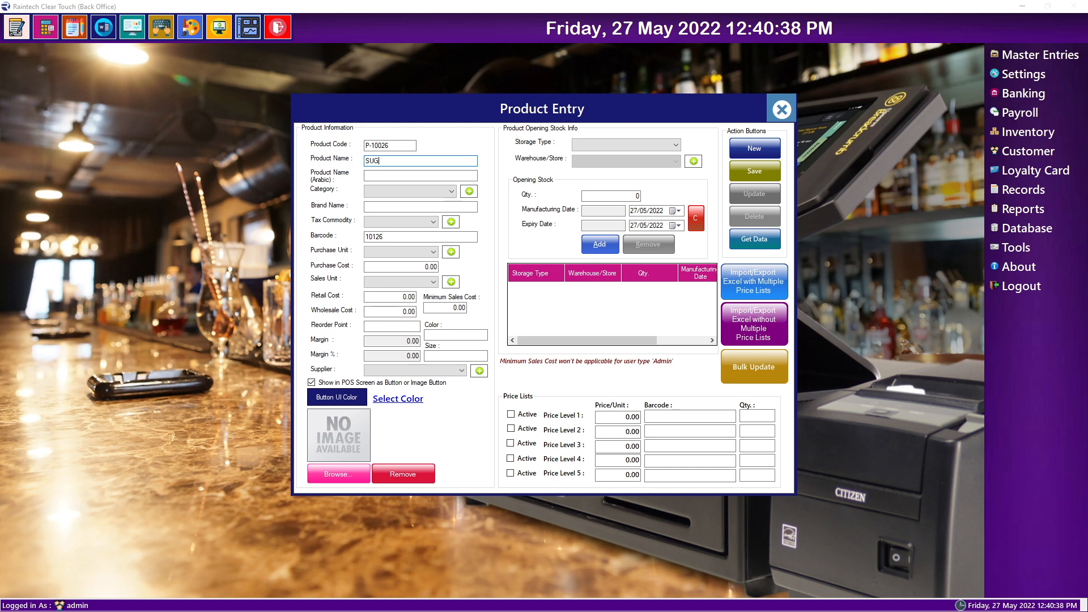
{"action": "type", "text": "DIA"}
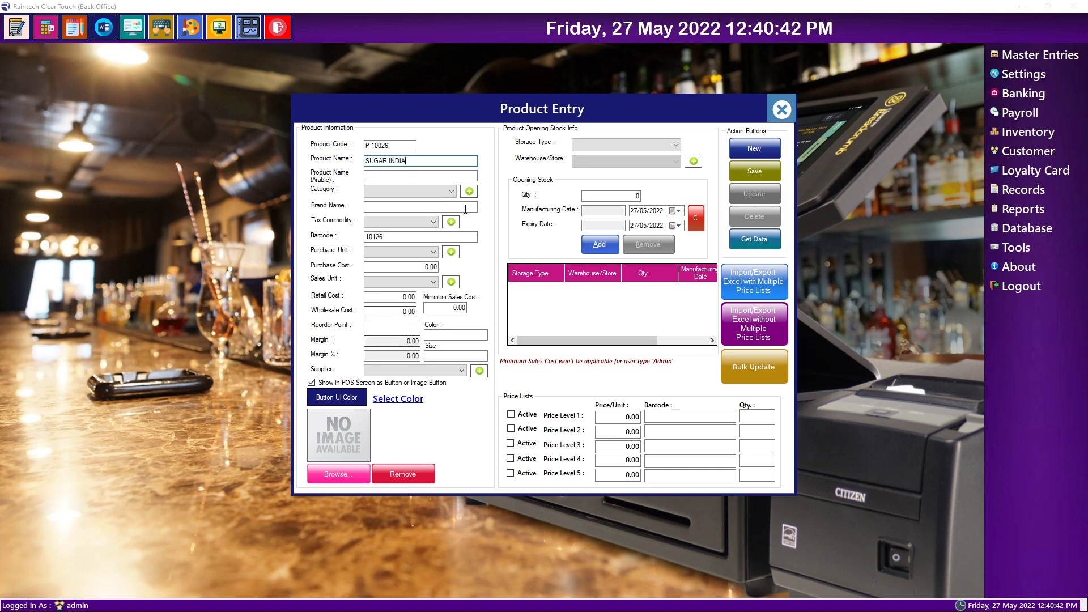
Assign the product to the FAST FOOD category and set its tax commodity to Tax 10%
{"action": "left_click", "coordinate": [434, 176]}
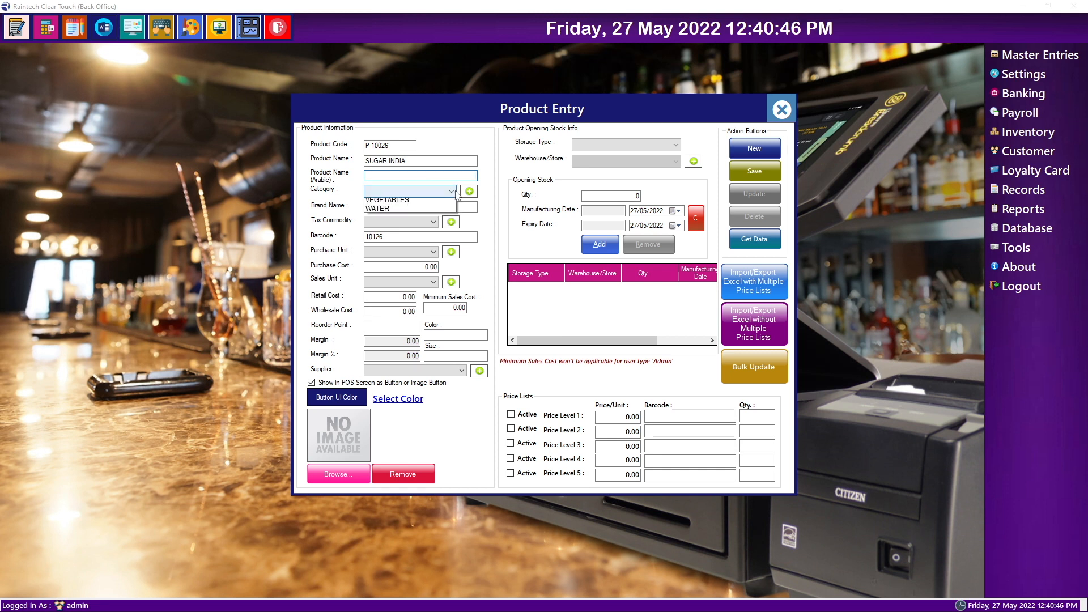
{"action": "left_click", "coordinate": [440, 194]}
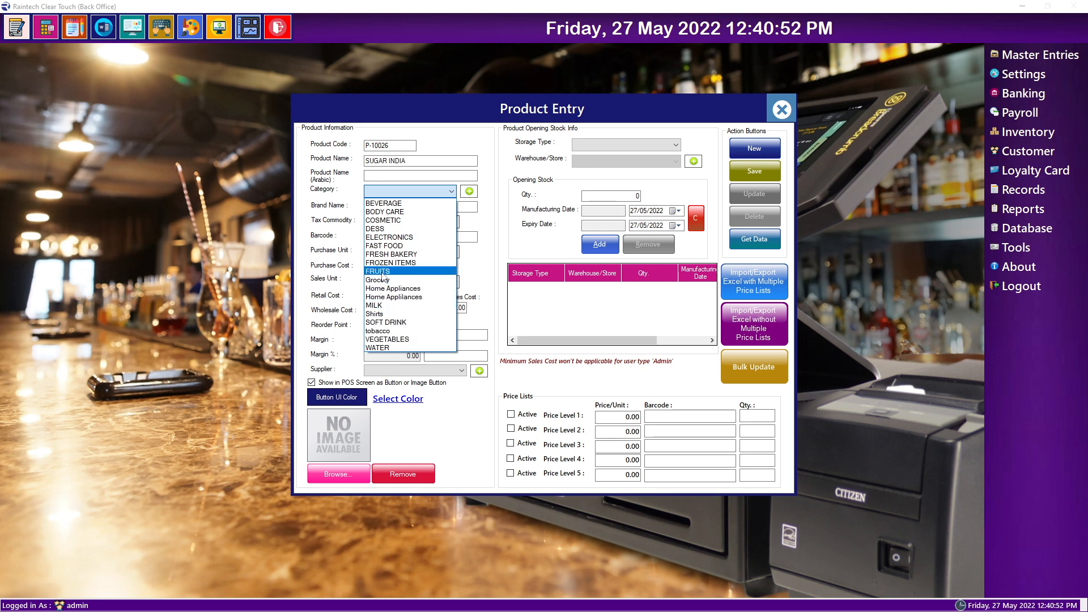
{"action": "left_click", "coordinate": [383, 245]}
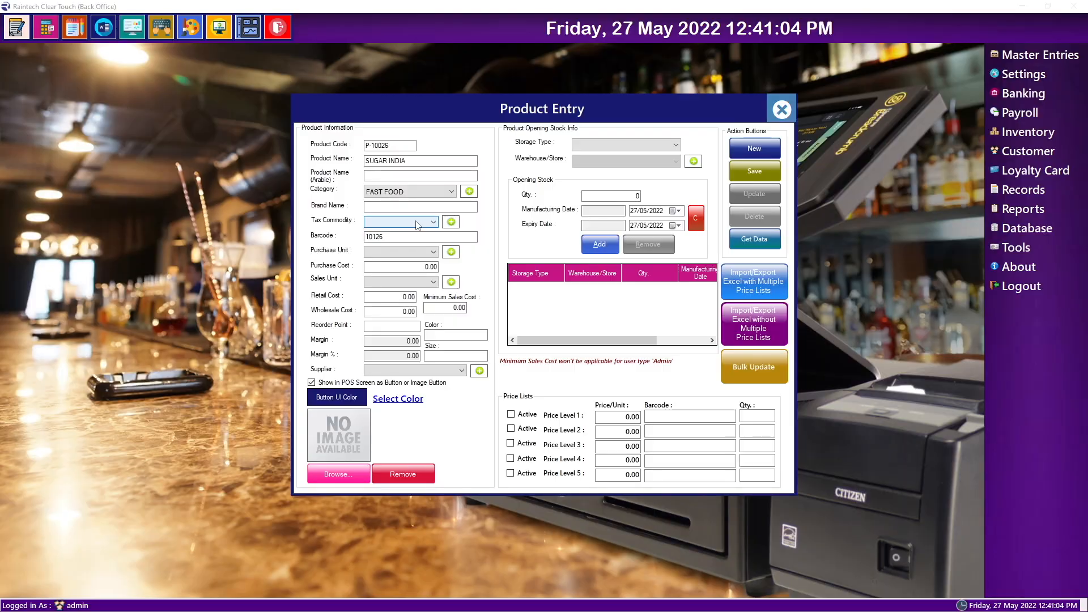
{"action": "left_click", "coordinate": [417, 222]}
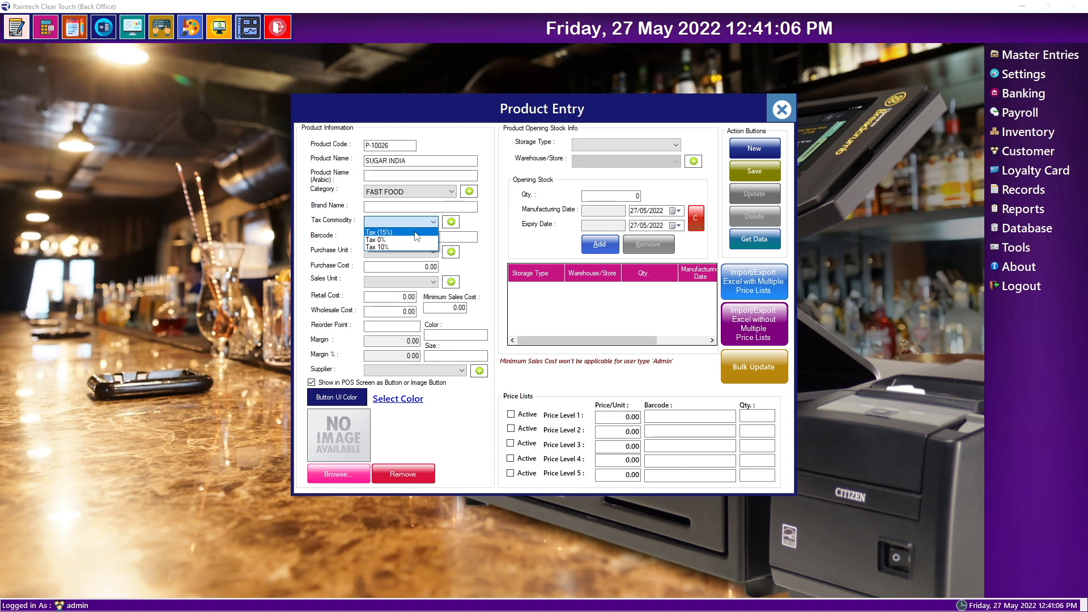
{"action": "left_click", "coordinate": [410, 240]}
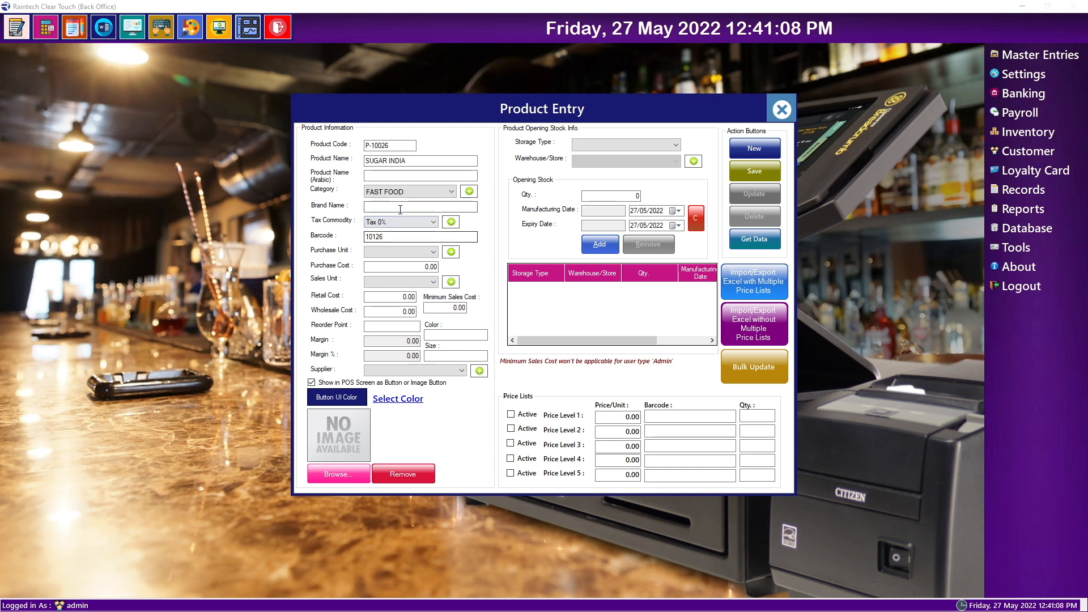
{"action": "left_click", "coordinate": [427, 222]}
{"action": "left_click", "coordinate": [396, 244]}
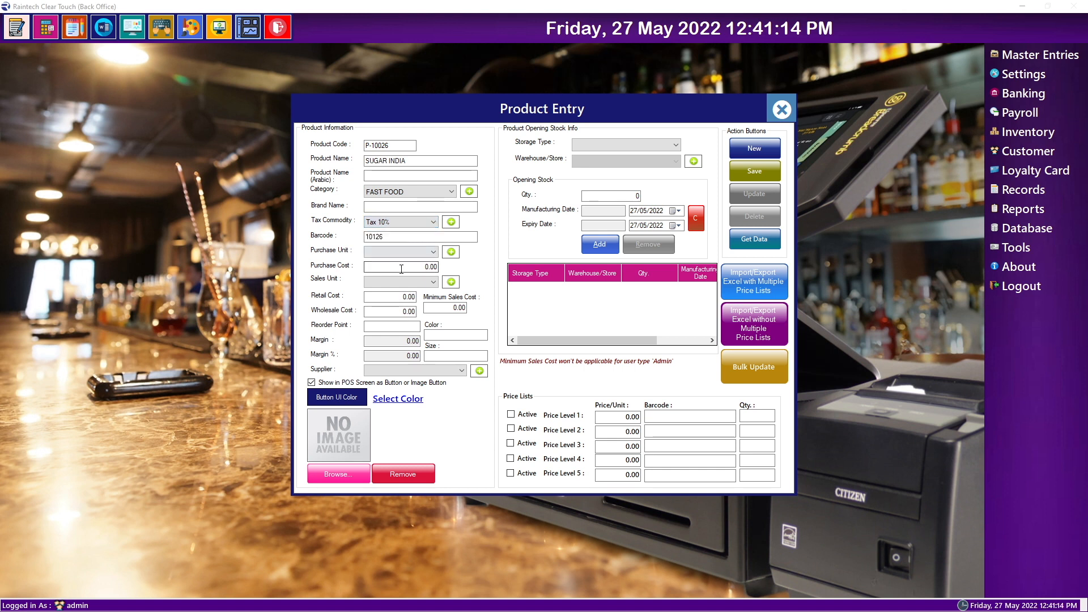
Set the product's purchase unit to KG and its purchase cost to 10
{"action": "left_click", "coordinate": [406, 252]}
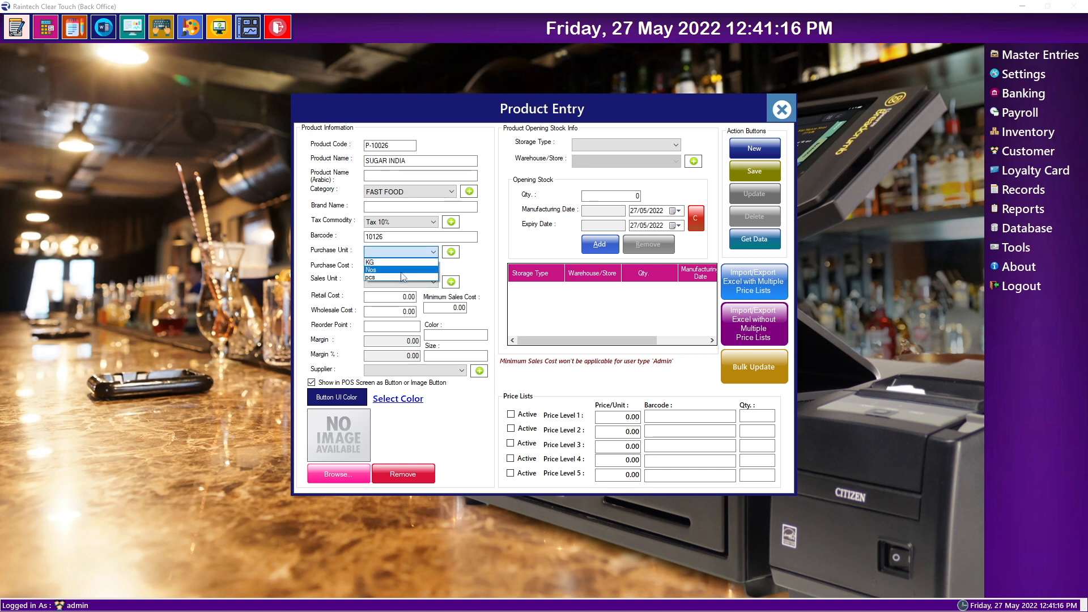
{"action": "left_click", "coordinate": [396, 262]}
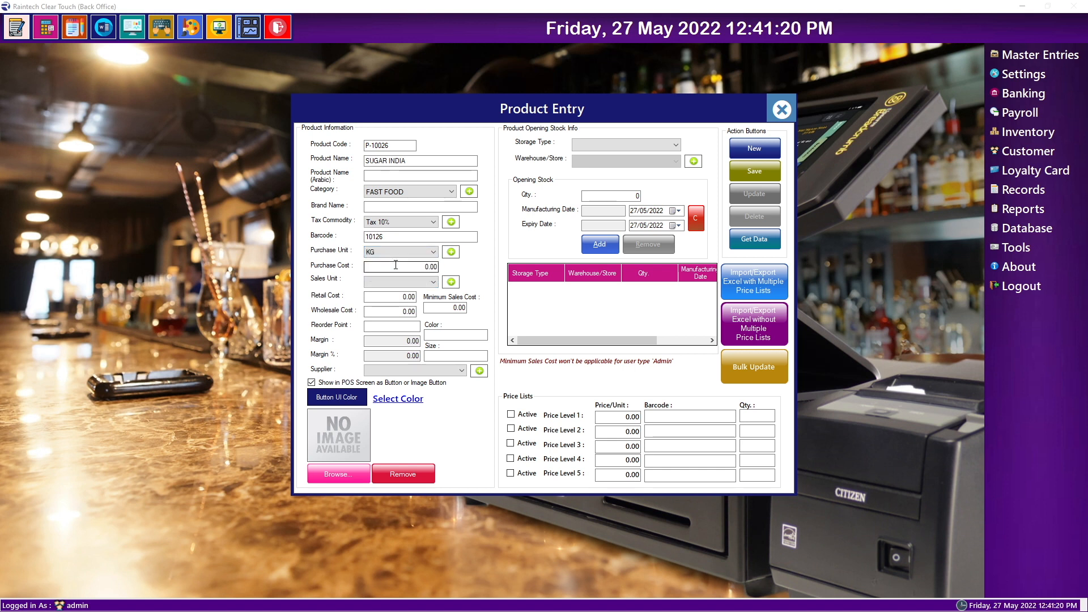
{"action": "left_click", "coordinate": [385, 267]}
{"action": "type", "text": "10"}
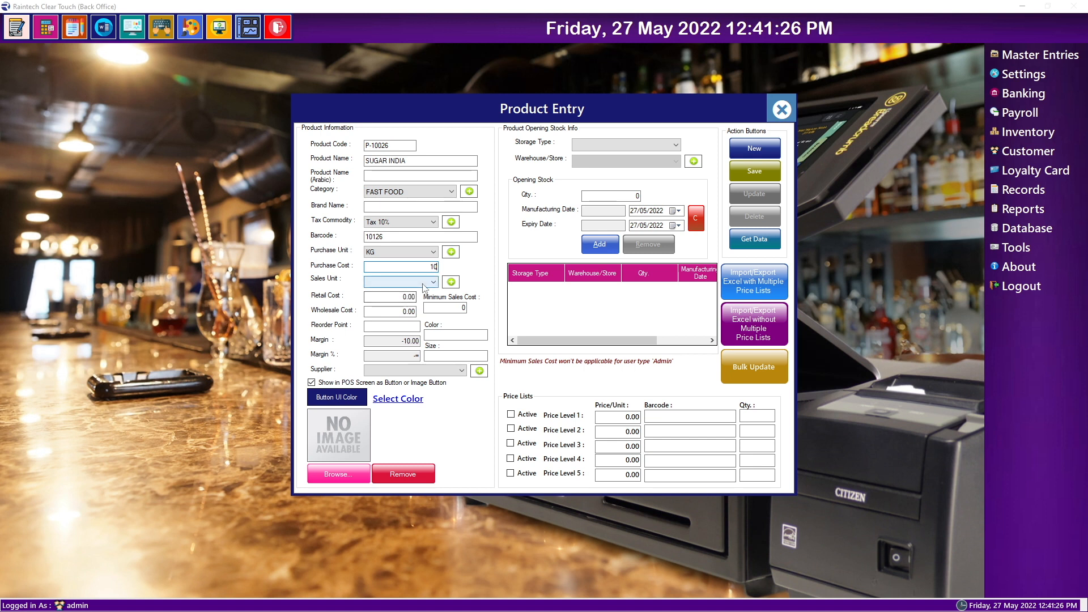
Set the product's sales unit to KG, its retail cost to 20 and its wholesale cost to 15
{"action": "left_click", "coordinate": [406, 282]}
{"action": "left_click", "coordinate": [409, 293]}
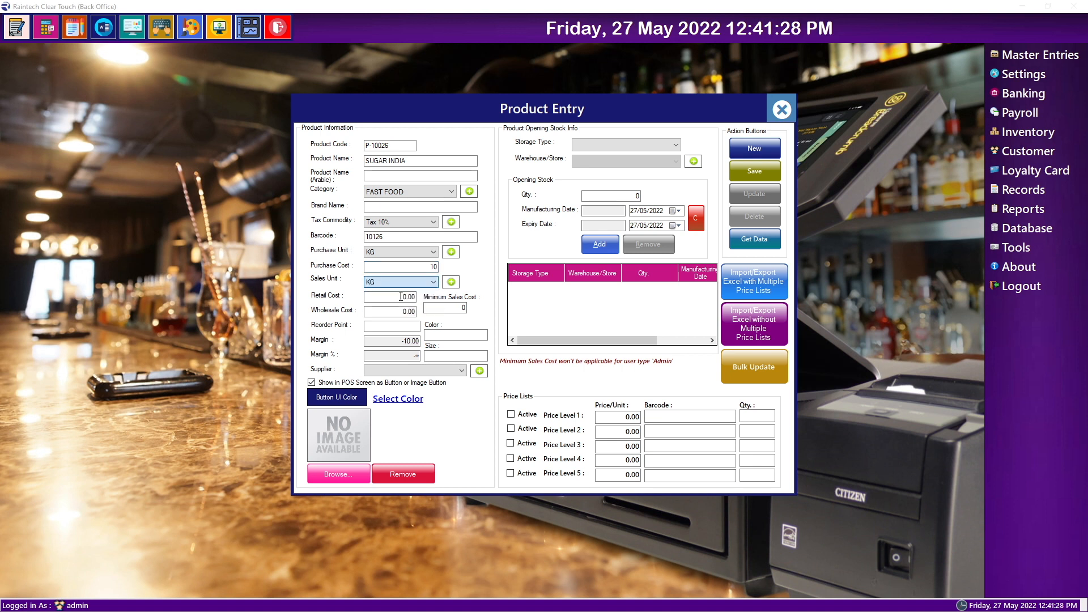
{"action": "left_click", "coordinate": [395, 298]}
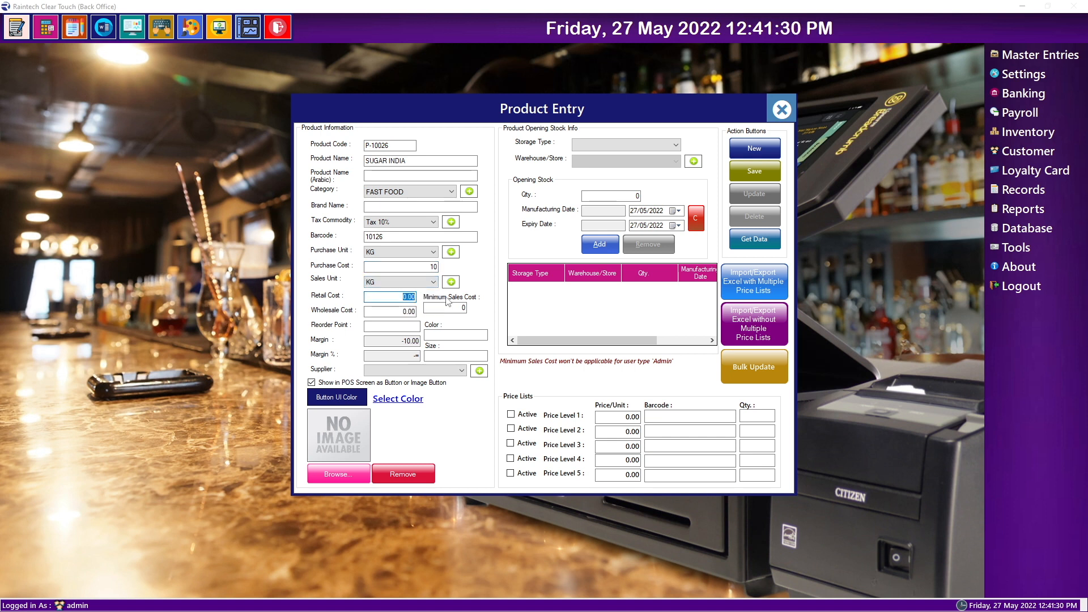
{"action": "type", "text": "20"}
{"action": "left_click", "coordinate": [402, 312]}
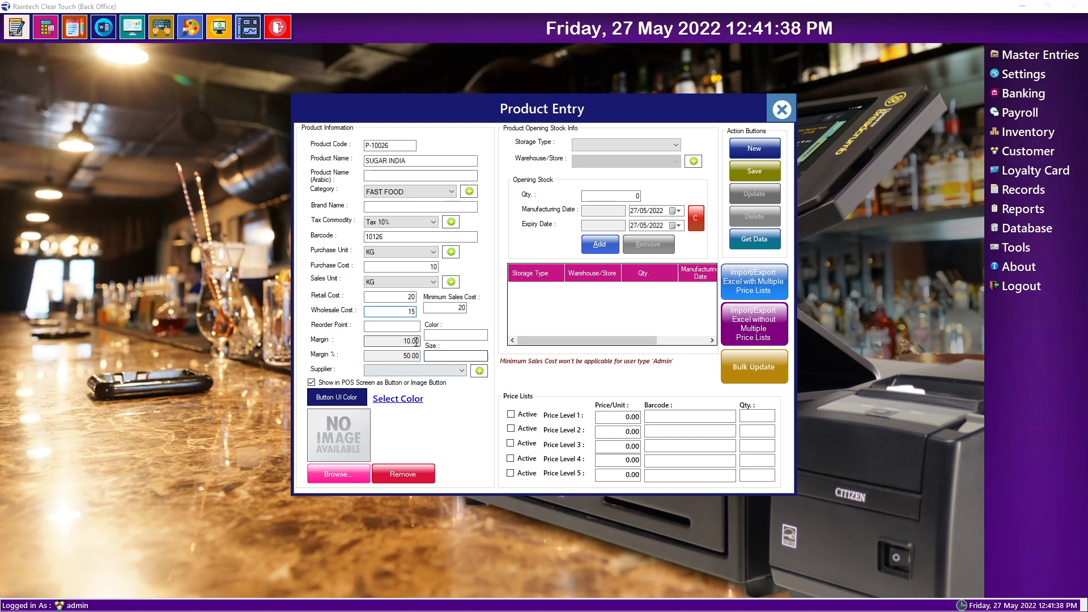
Set the product's reorder point to 2 and choose Raintech as its supplier
{"action": "left_click", "coordinate": [392, 328]}
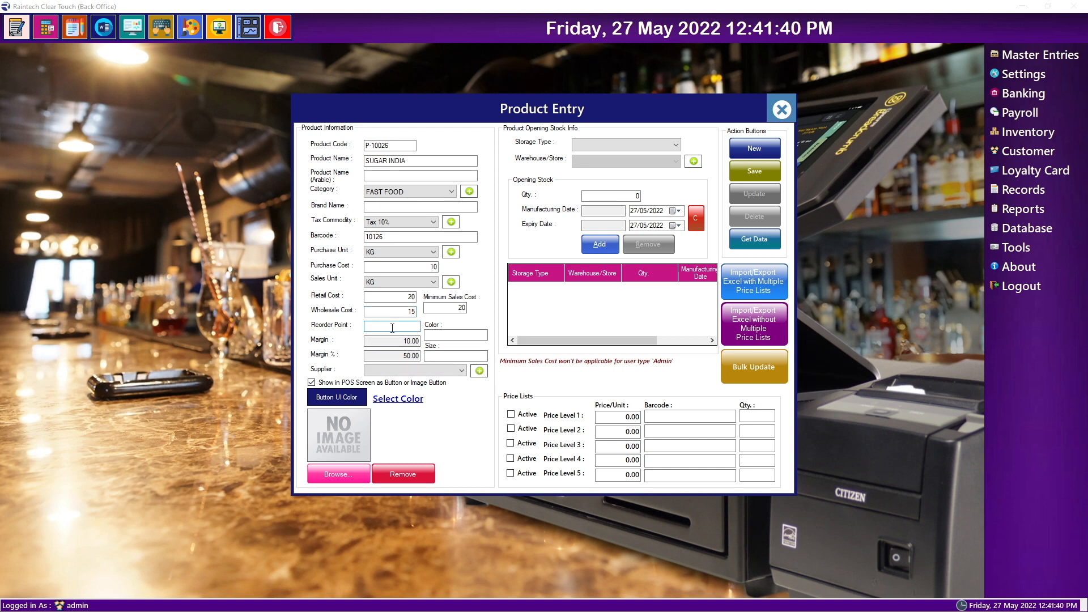
{"action": "type", "text": "2"}
{"action": "key", "text": "Tab"}
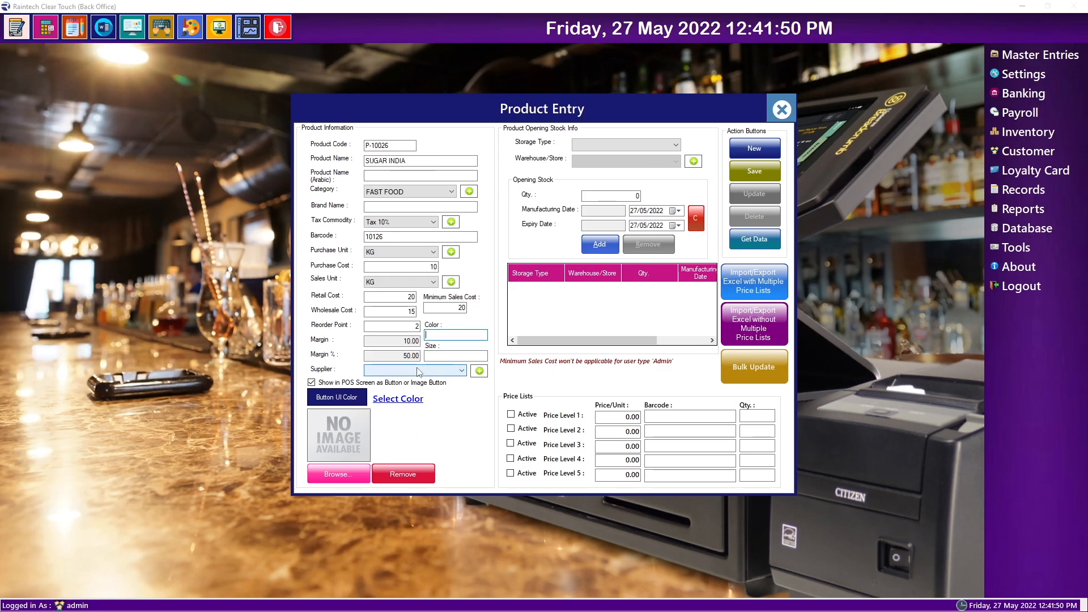
{"action": "left_click", "coordinate": [420, 372]}
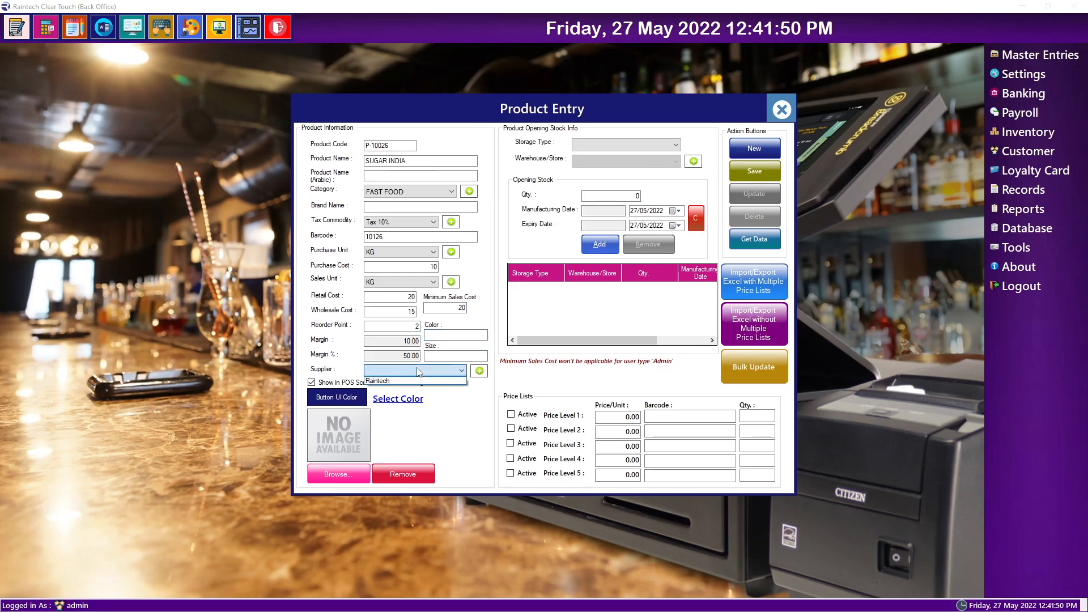
{"action": "left_click", "coordinate": [413, 380]}
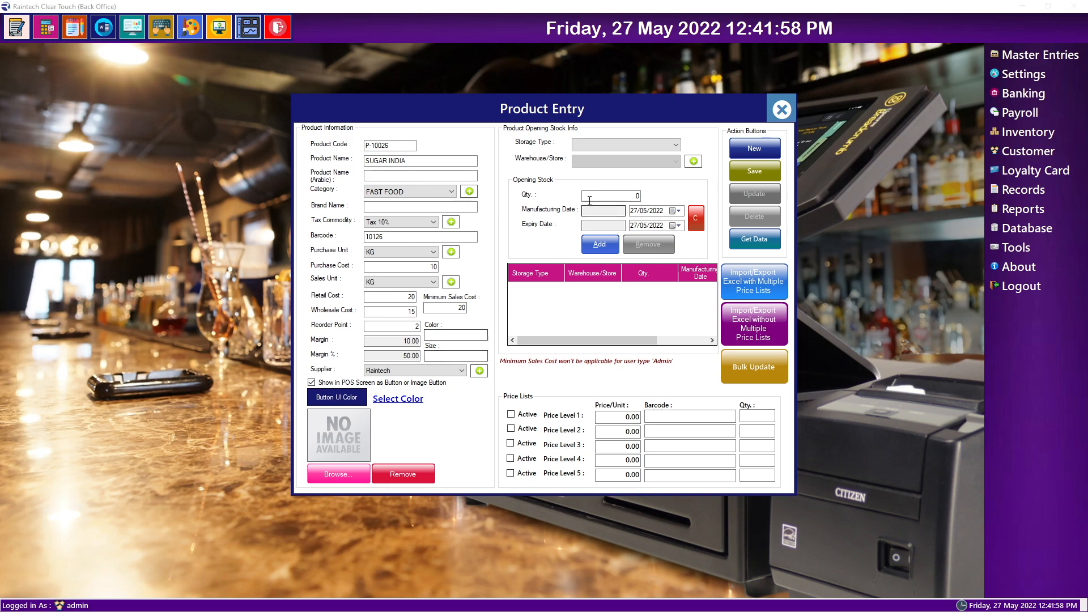
Enter an opening stock quantity of 100 with storage type Store and RAINTECH SOFTWARE LTD as the store
{"action": "left_click", "coordinate": [621, 196]}
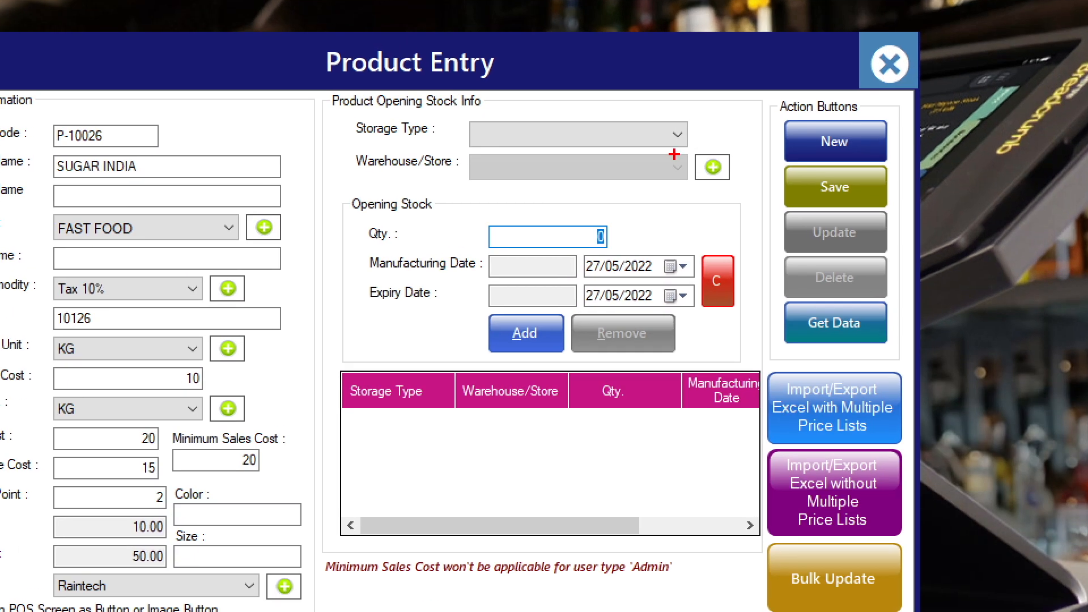
{"action": "type", "text": "100"}
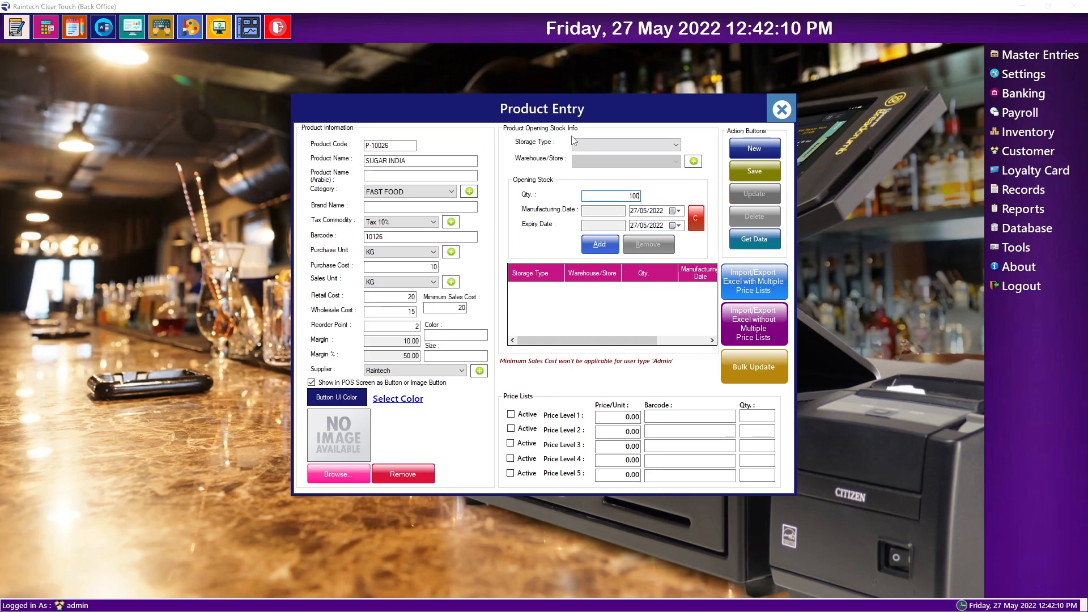
{"action": "left_click", "coordinate": [614, 91]}
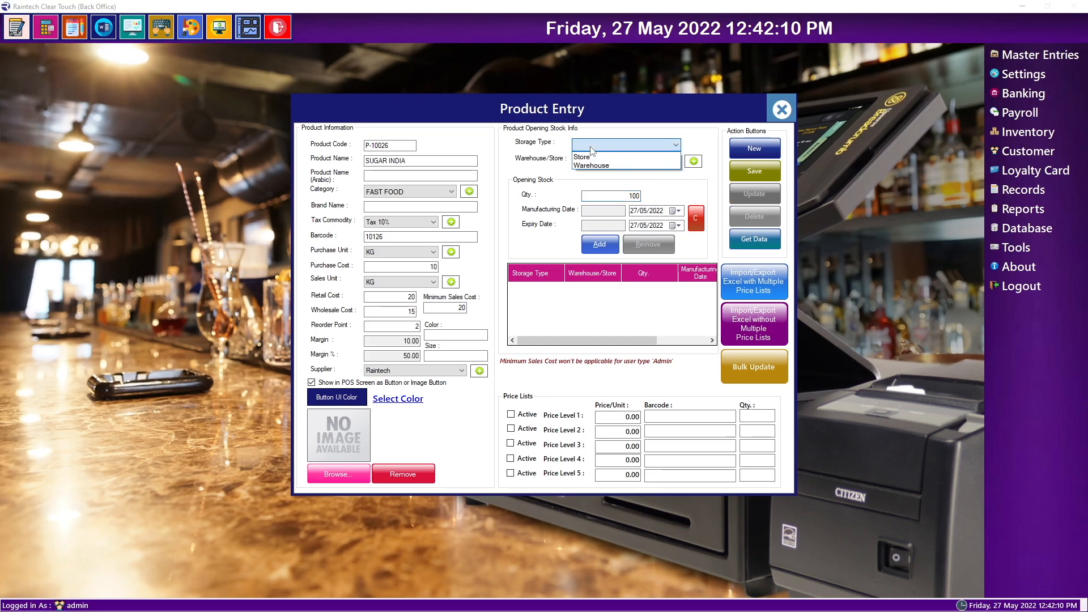
{"action": "left_click", "coordinate": [594, 158]}
{"action": "left_click", "coordinate": [599, 162]}
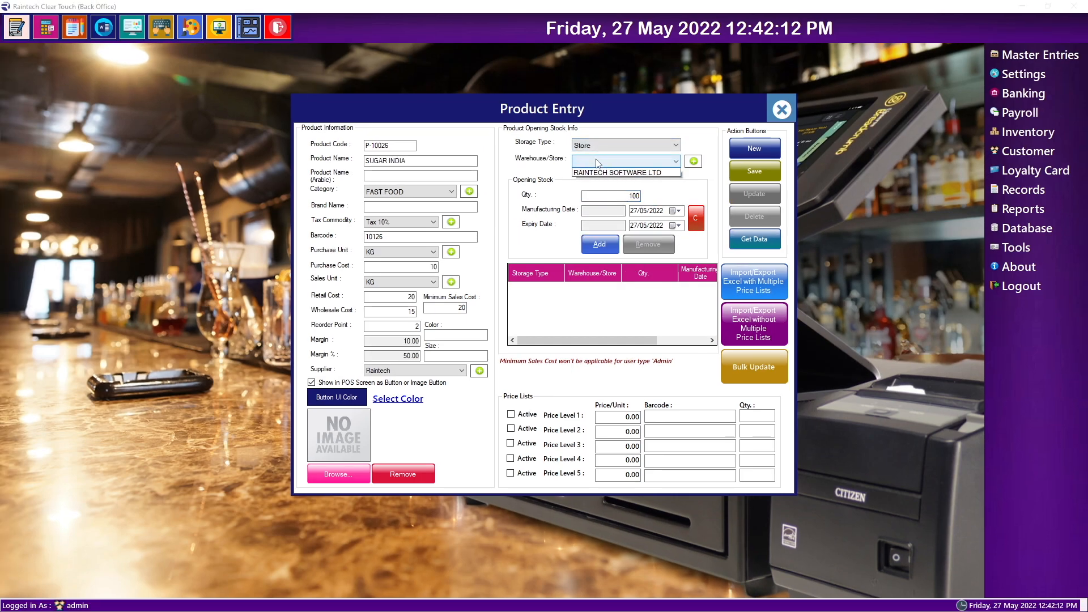
{"action": "left_click", "coordinate": [604, 173]}
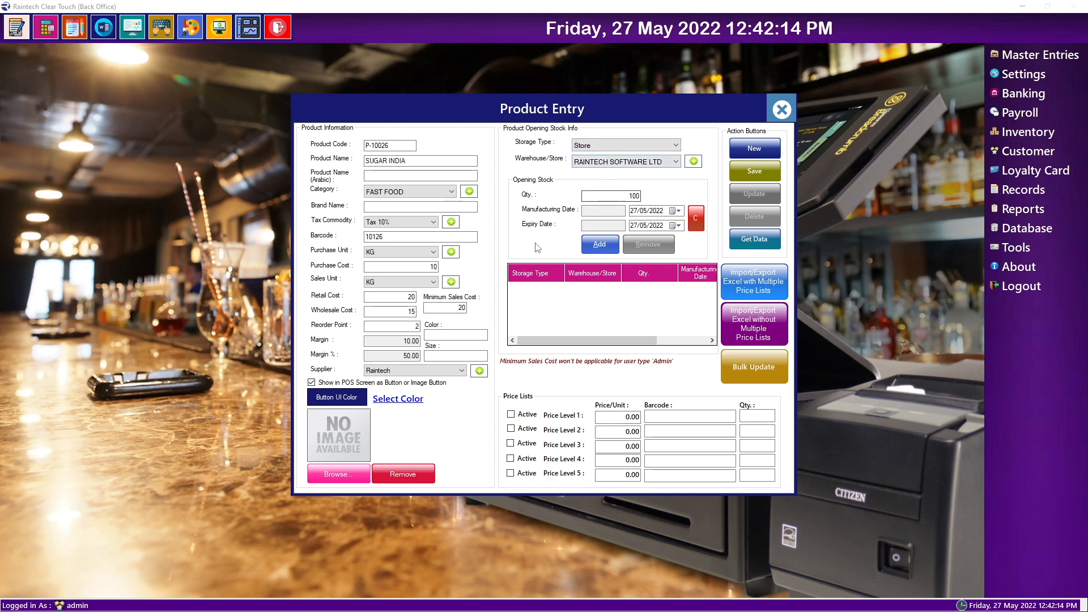
Save the SUGAR INDIA product and close Product Entry
{"action": "left_click", "coordinate": [753, 177]}
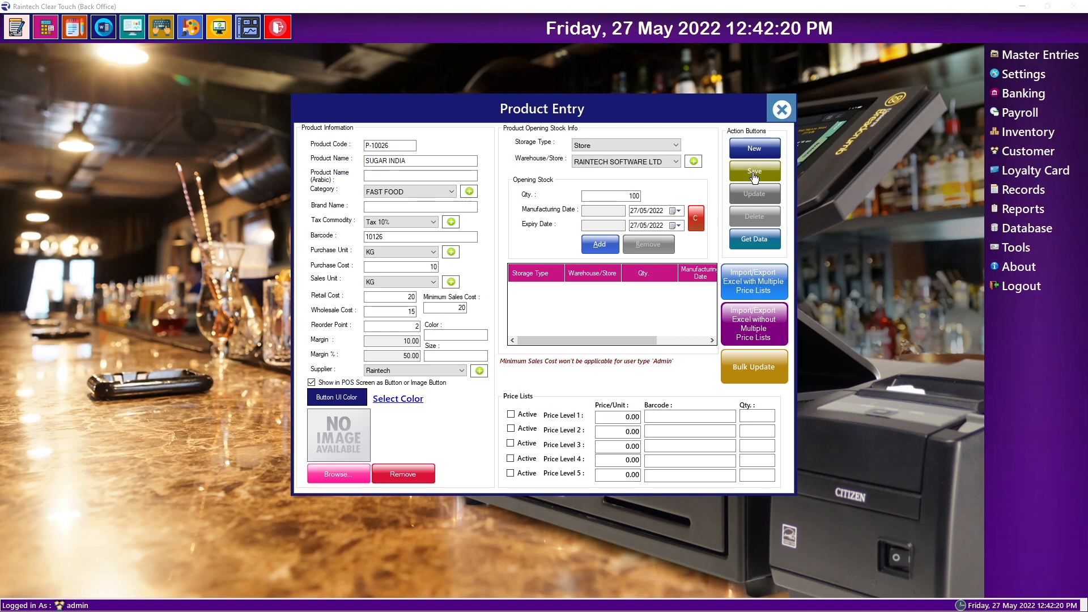
{"action": "left_click", "coordinate": [756, 170]}
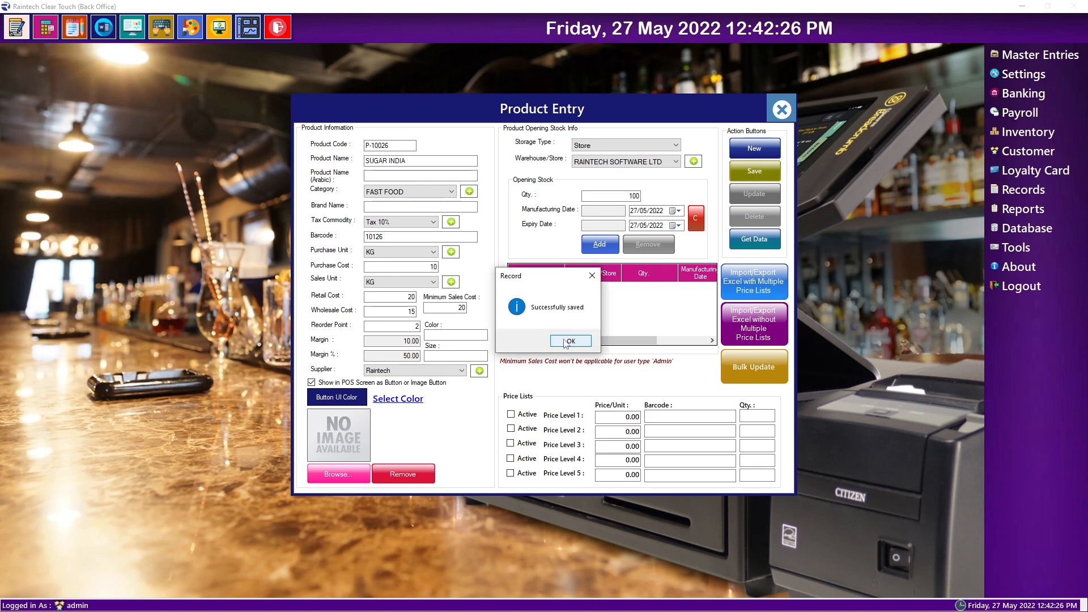
{"action": "left_click", "coordinate": [568, 340]}
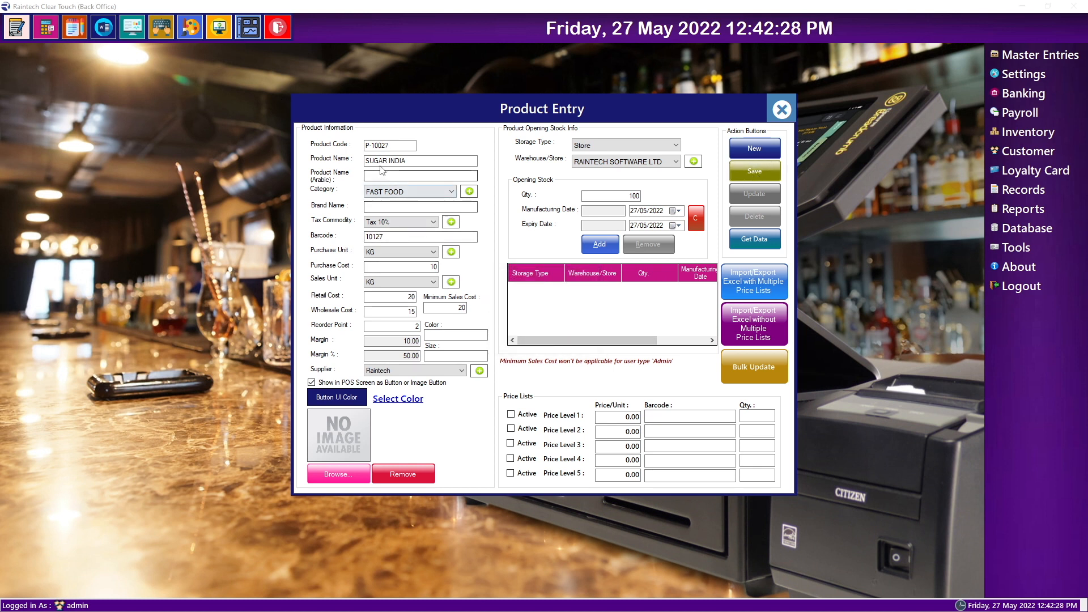
{"action": "left_click", "coordinate": [412, 161]}
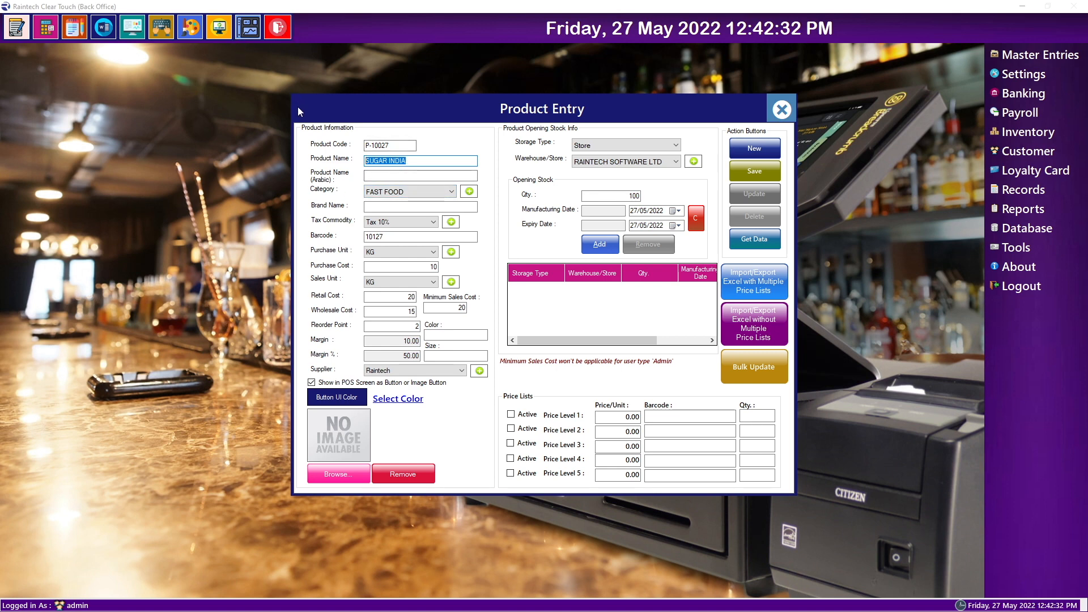
{"action": "left_click", "coordinate": [785, 111]}
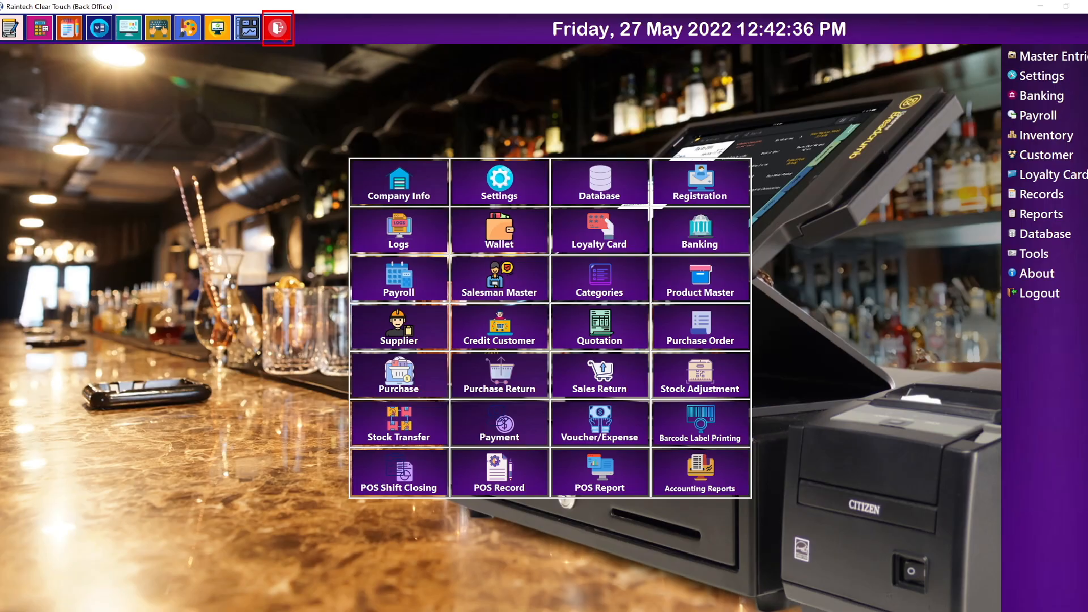
Log out of the back office, sign in again with the login PIN and open the POS sales screen
{"action": "left_click", "coordinate": [280, 54]}
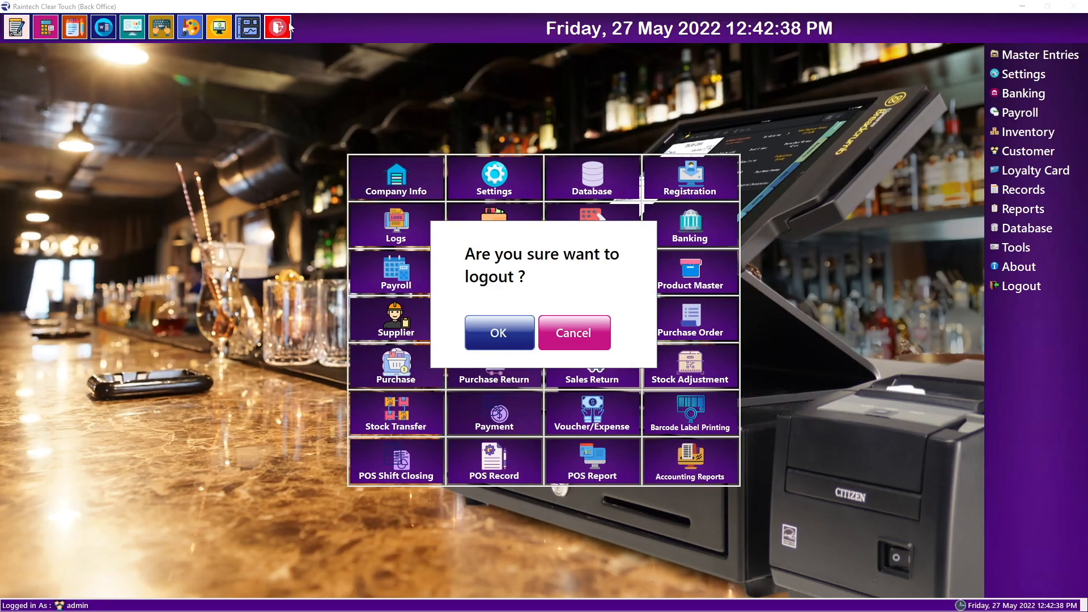
{"action": "left_click", "coordinate": [491, 332]}
{"action": "left_click", "coordinate": [611, 227]}
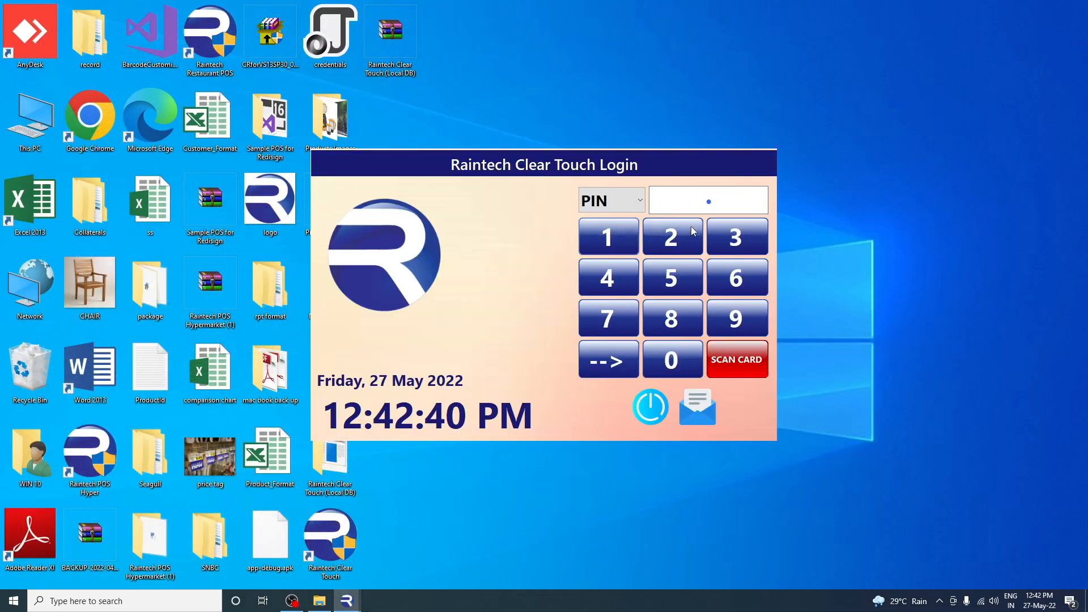
{"action": "left_click", "coordinate": [692, 230]}
{"action": "left_click", "coordinate": [736, 238]}
{"action": "left_click", "coordinate": [623, 277]}
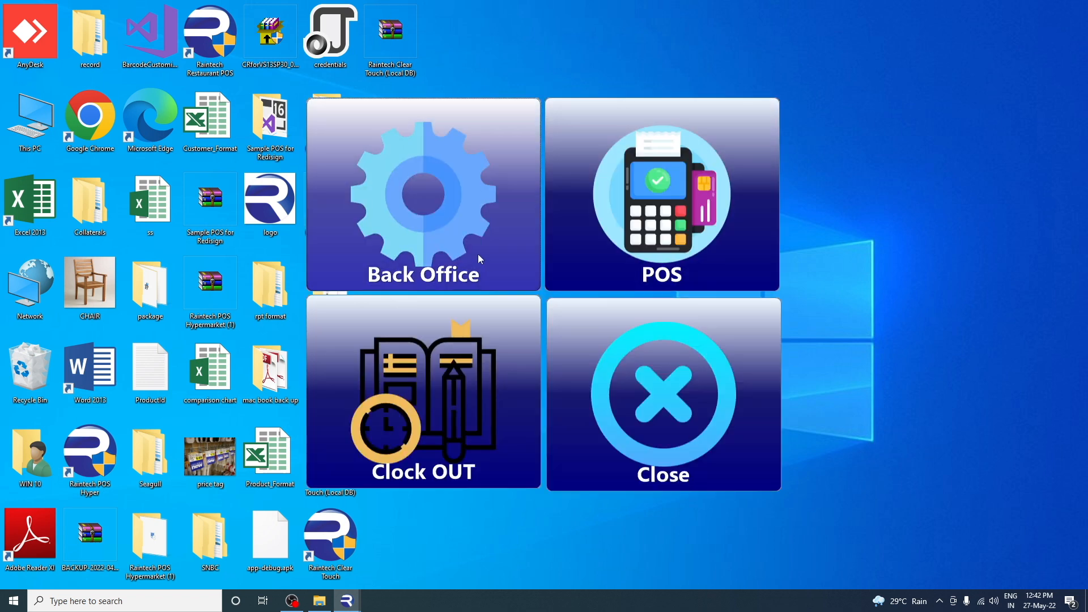
{"action": "left_click", "coordinate": [635, 207]}
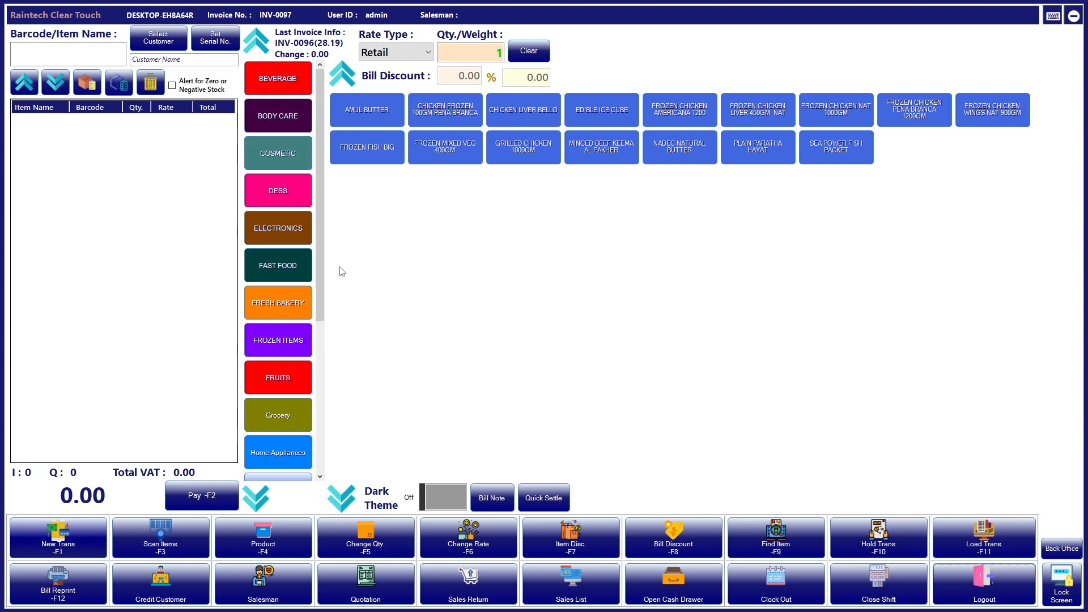
Check SUGAR INDIA's retail rate by adding it from FAST FOOD to the bill, and clear the bill with a new transaction
{"action": "left_click", "coordinate": [282, 266]}
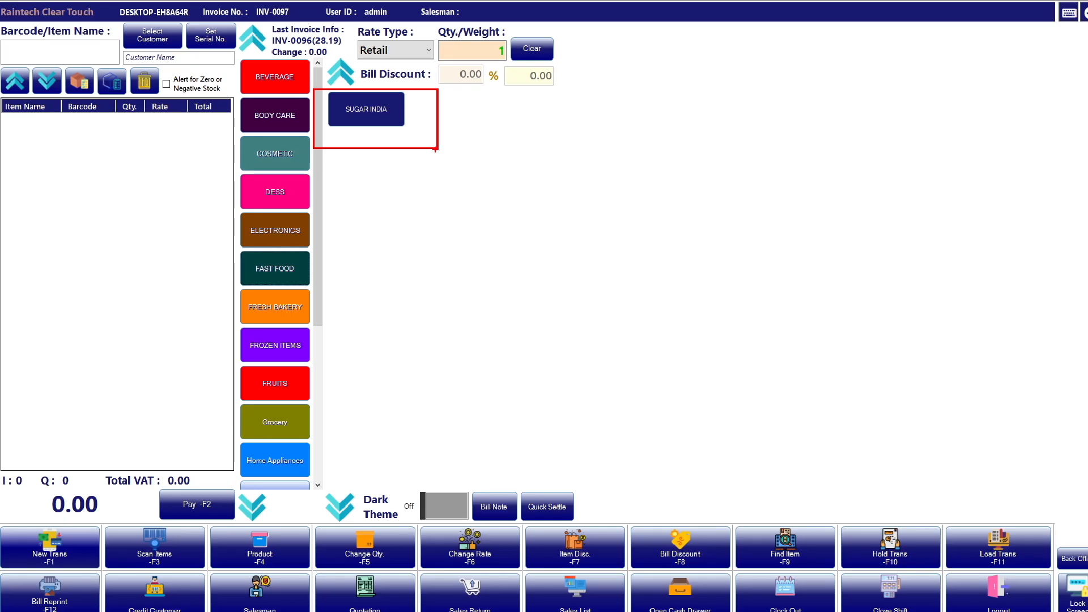
{"action": "left_click", "coordinate": [366, 109]}
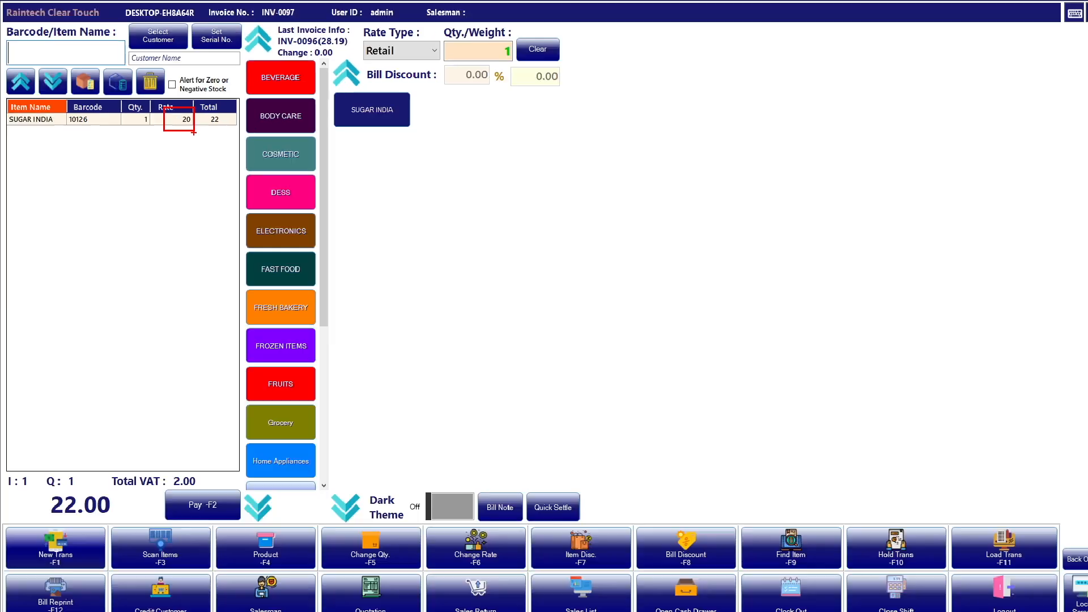
{"action": "left_click", "coordinate": [57, 537]}
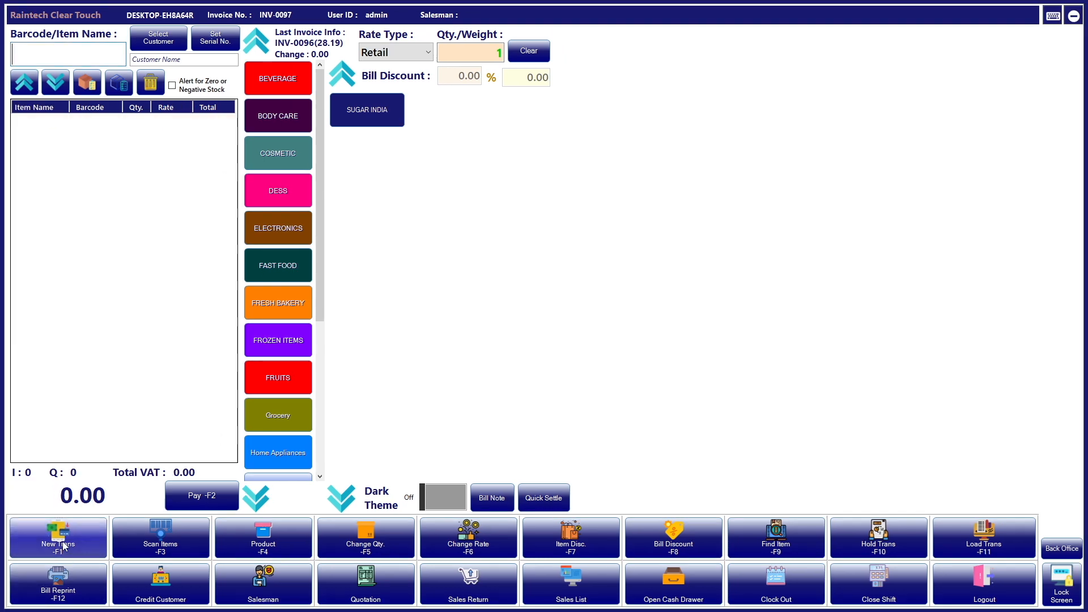
Switch the rate type to Wholesale and add SUGAR INDIA to the bill
{"action": "left_click", "coordinate": [414, 56]}
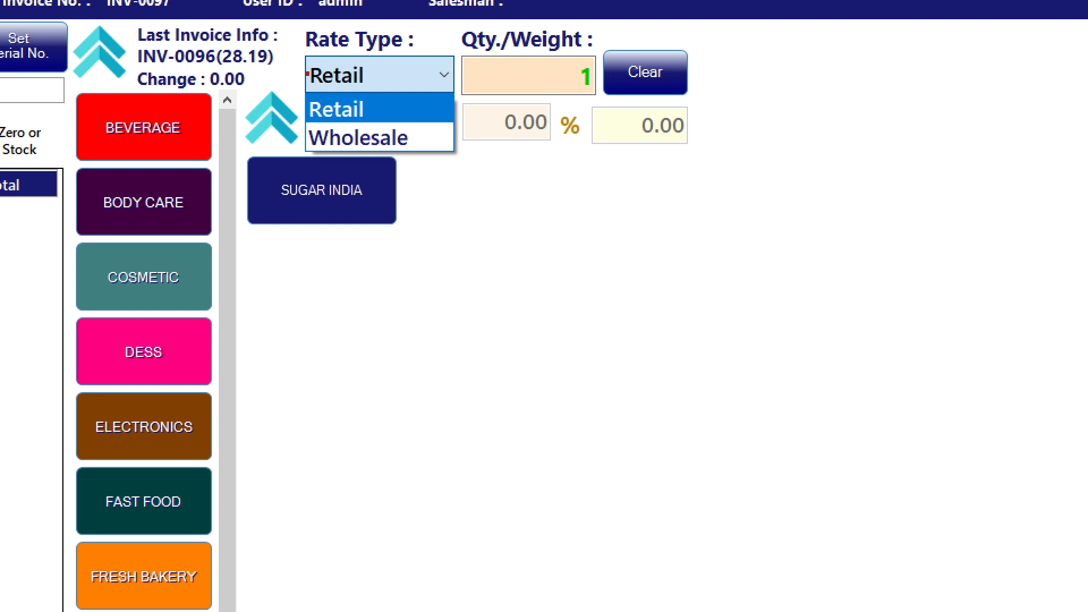
{"action": "left_click_drag", "start_coordinate": [307, 74], "coordinate": [441, 169]}
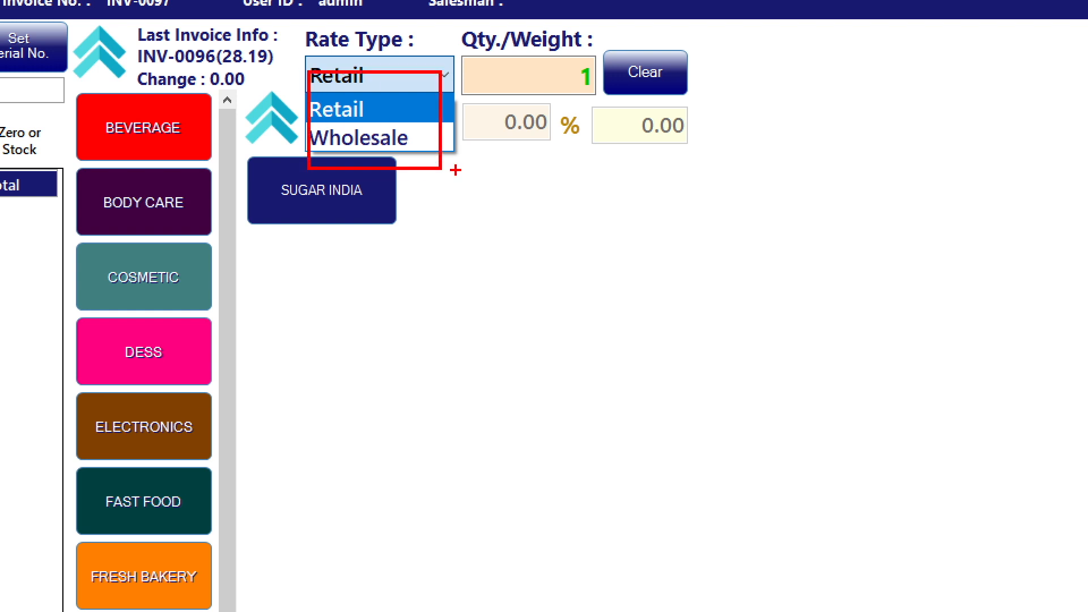
{"action": "key", "text": "Escape"}
{"action": "left_click", "coordinate": [416, 82]}
{"action": "left_click", "coordinate": [396, 84]}
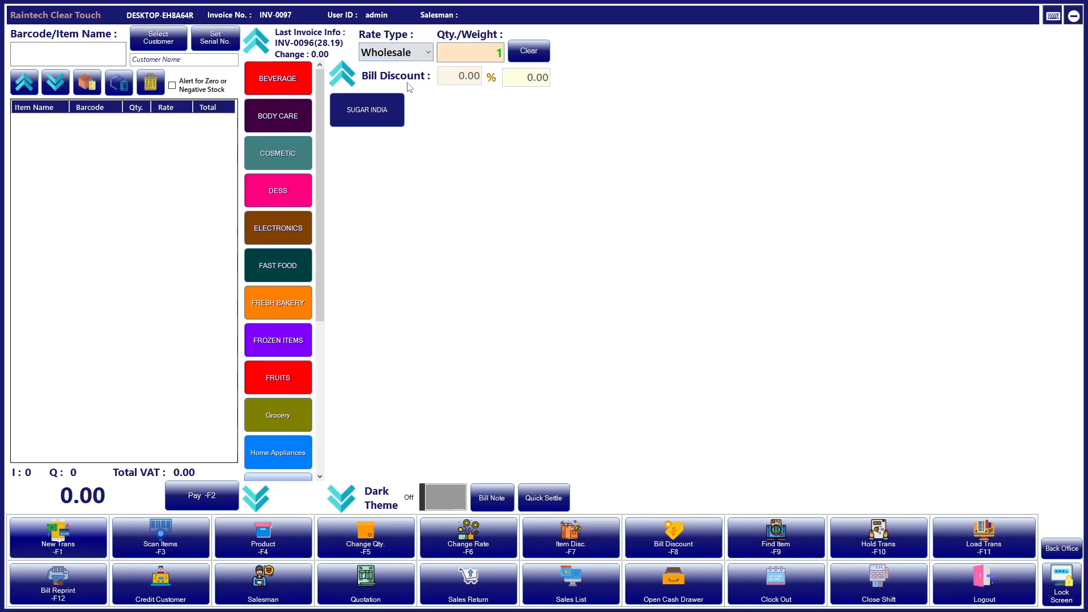
{"action": "left_click", "coordinate": [377, 110]}
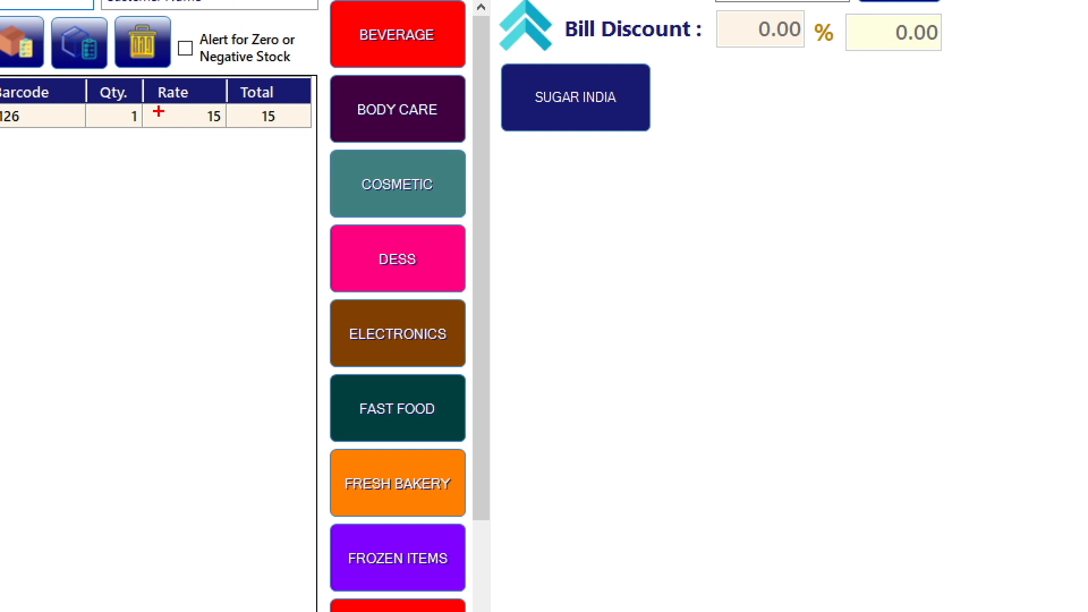
{"action": "left_click_drag", "start_coordinate": [162, 106], "coordinate": [234, 152]}
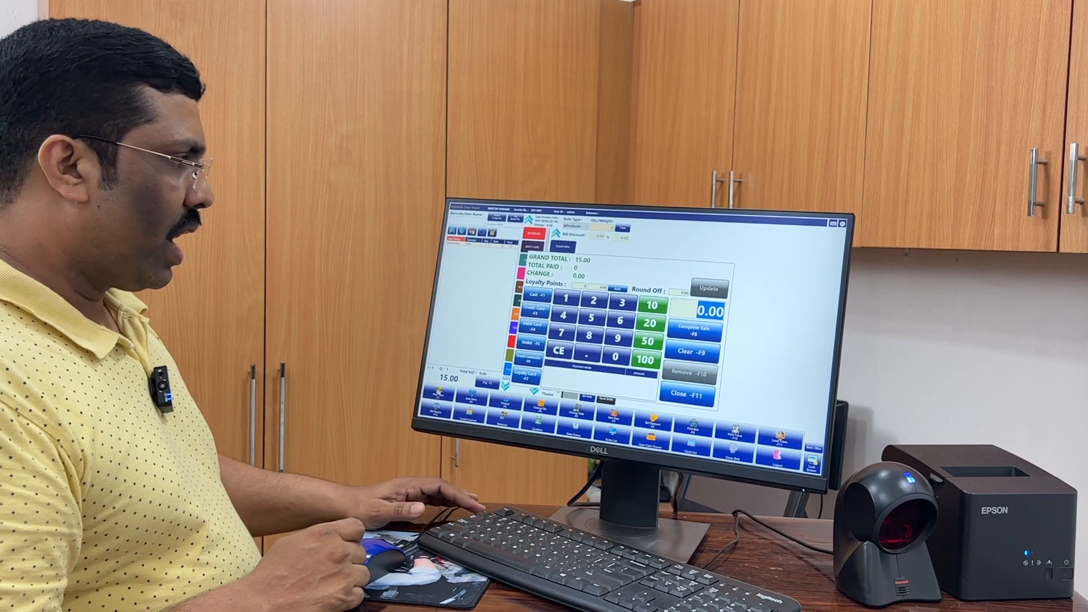
Pay the wholesale SUGAR INDIA bill in full with cash and close the receipt dialog
{"action": "key", "text": "F1"}
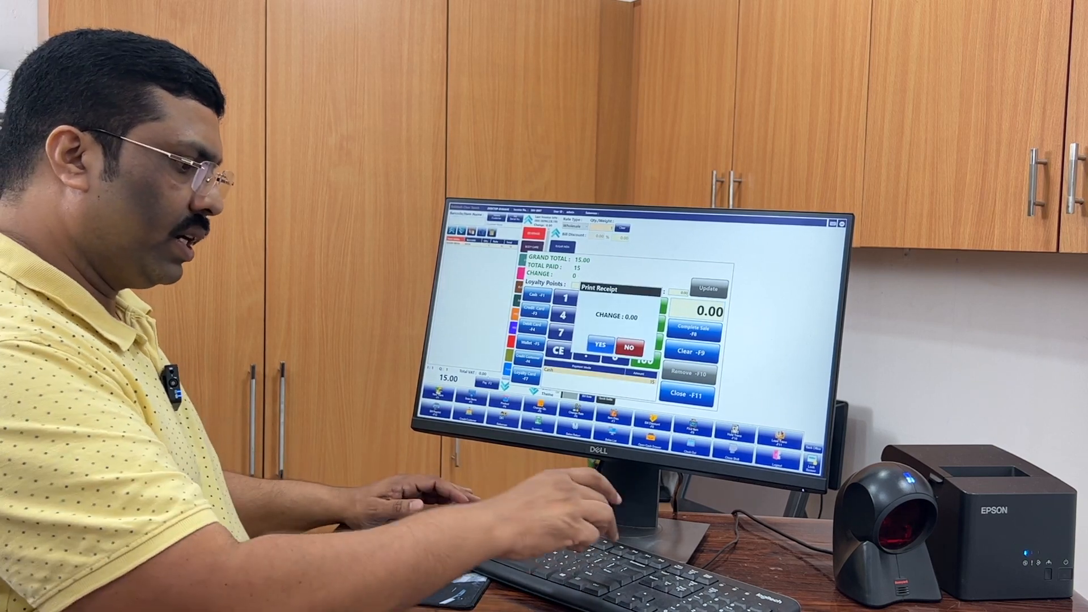
{"action": "key", "text": "Escape"}
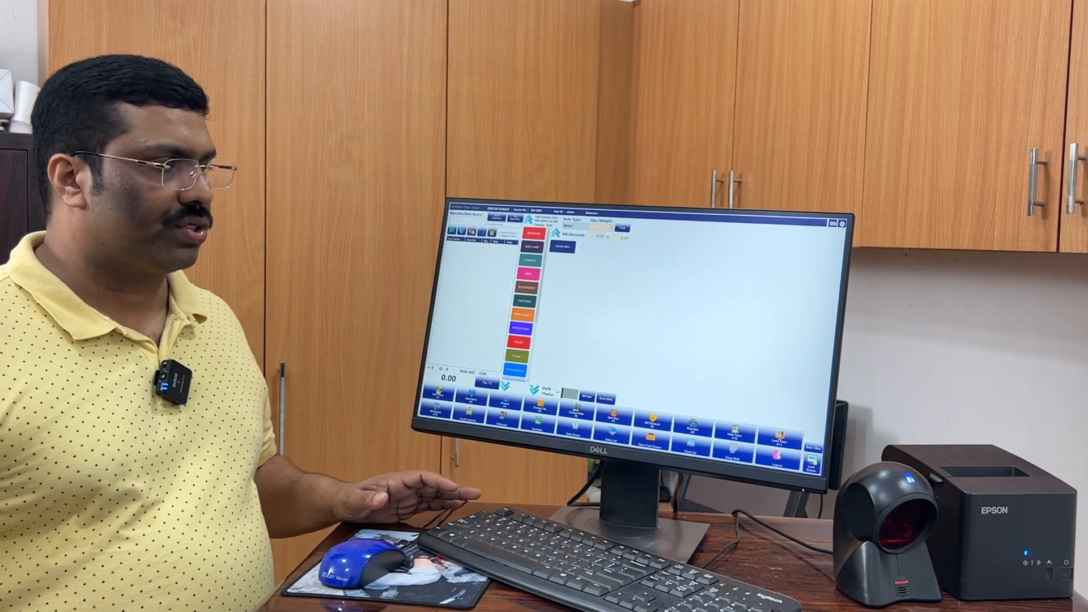